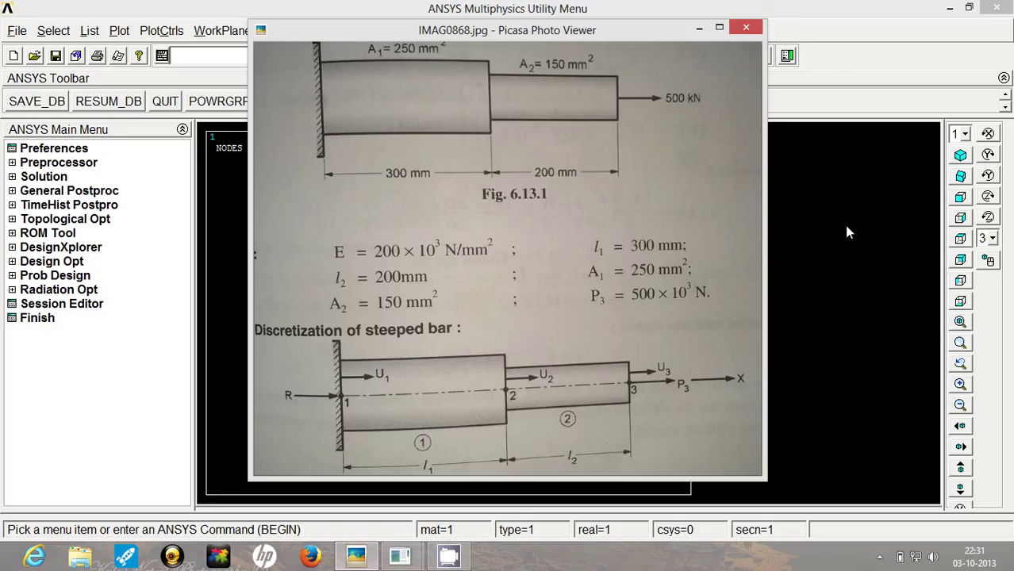
Add element type 1 as the 2-node BEAM188 beam element
{"action": "left_click", "coordinate": [804, 6]}
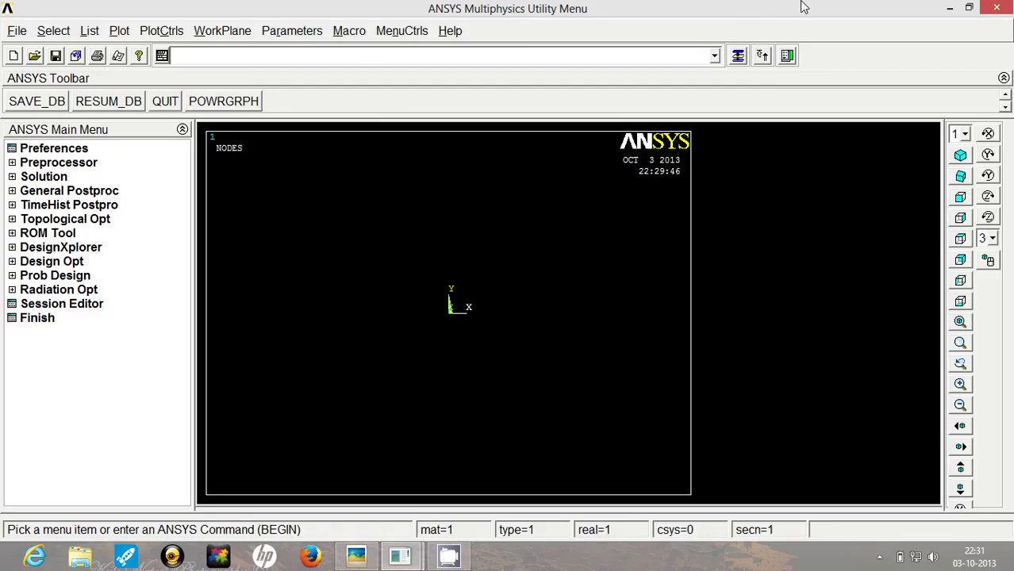
{"action": "left_click", "coordinate": [12, 163]}
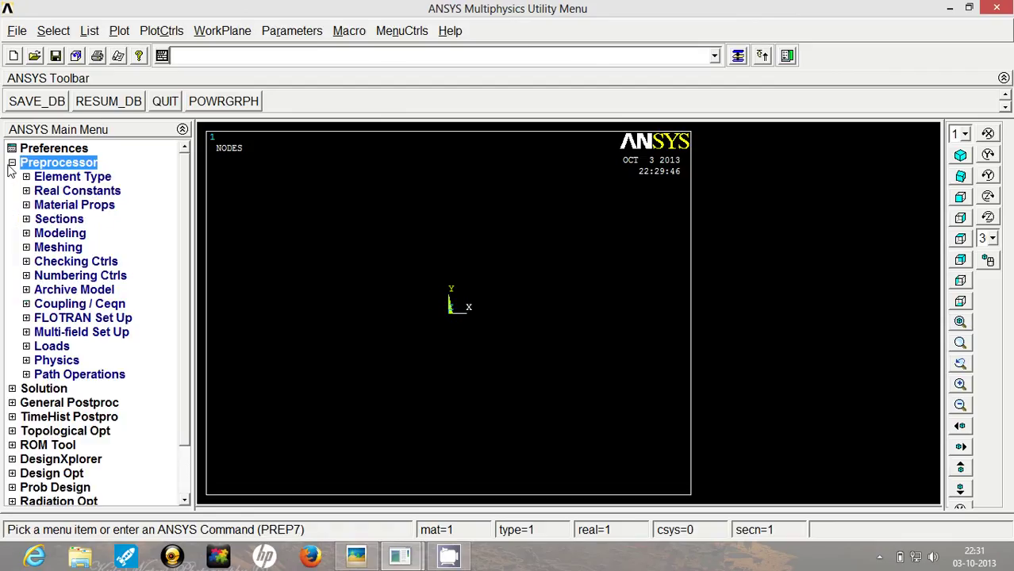
{"action": "left_click", "coordinate": [26, 176]}
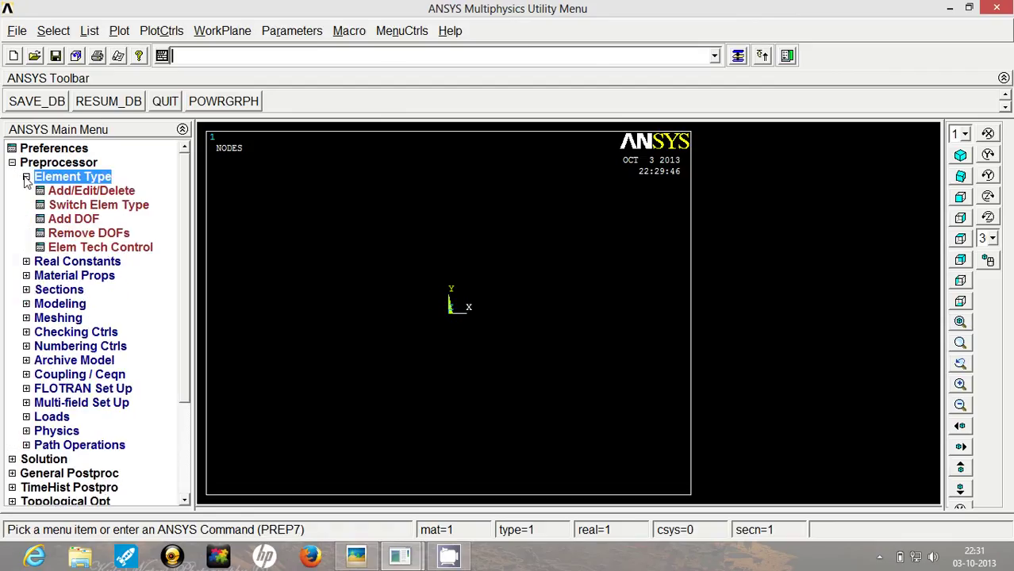
{"action": "left_click", "coordinate": [70, 195]}
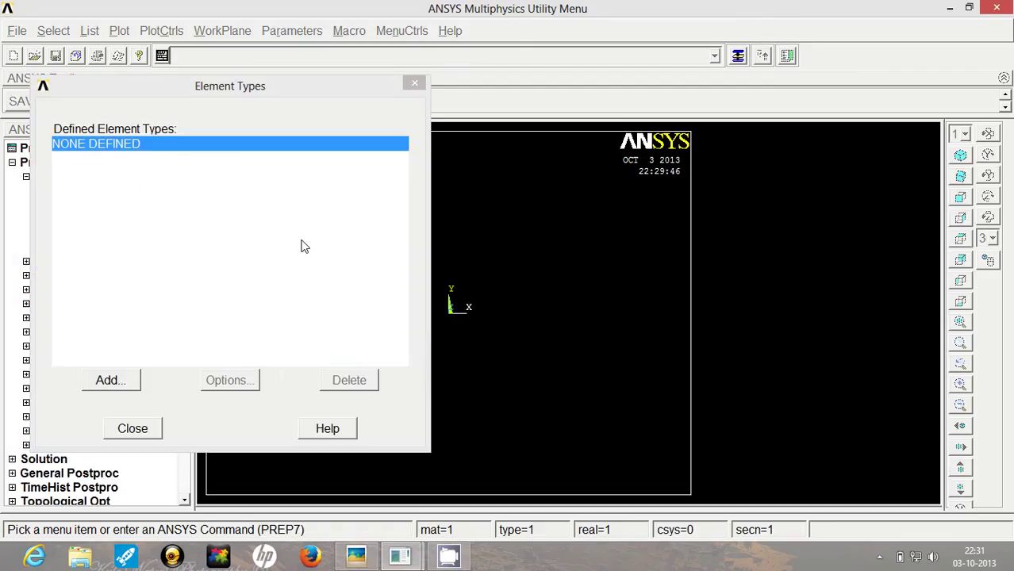
{"action": "left_click", "coordinate": [103, 383]}
{"action": "left_click", "coordinate": [541, 245]}
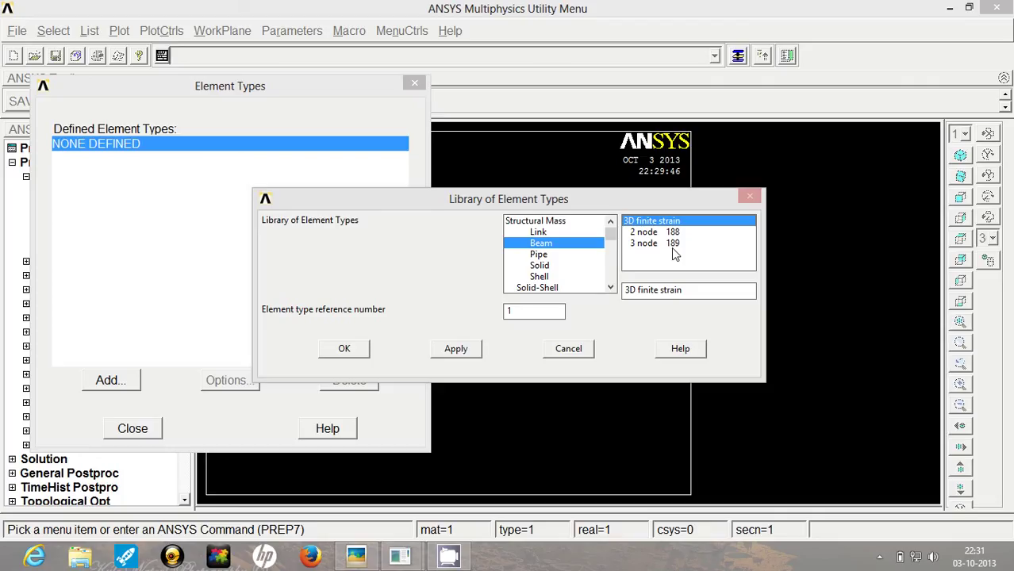
{"action": "left_click", "coordinate": [662, 233]}
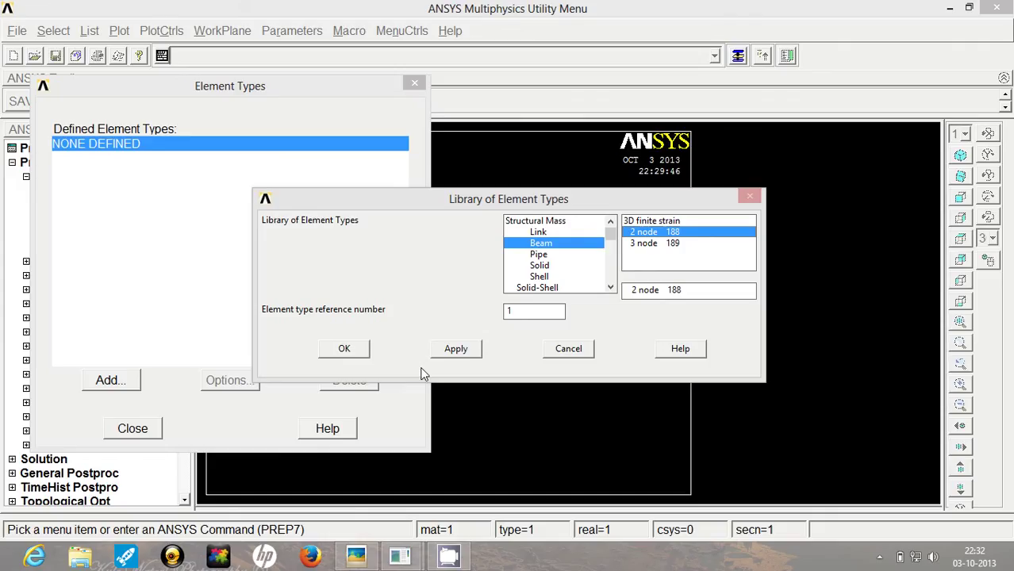
{"action": "left_click", "coordinate": [354, 349]}
{"action": "left_click", "coordinate": [154, 430]}
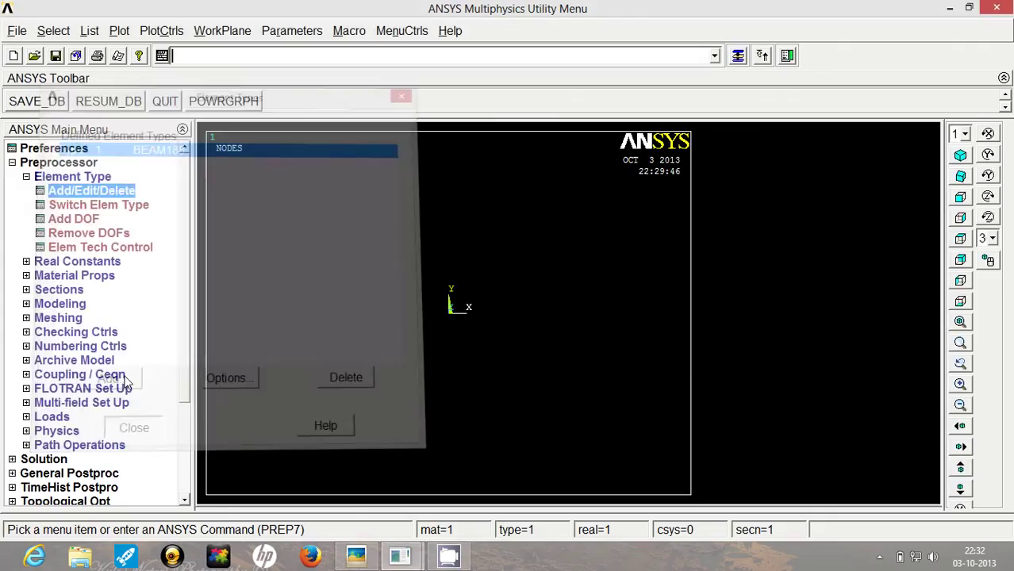
Bring up the Structural > Linear > Elastic > Isotropic model for material 1
{"action": "left_click", "coordinate": [26, 177]}
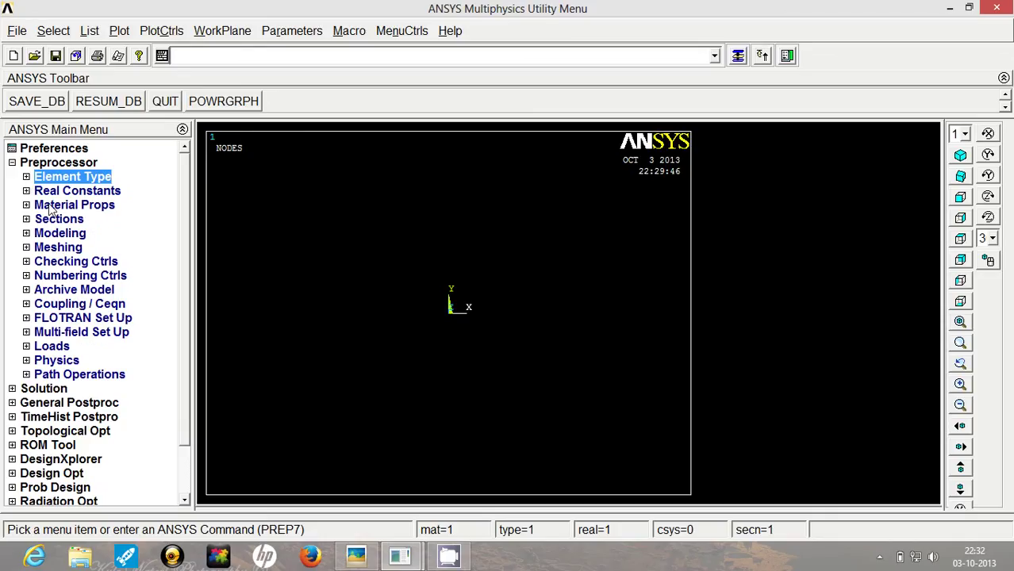
{"action": "left_click", "coordinate": [30, 206]}
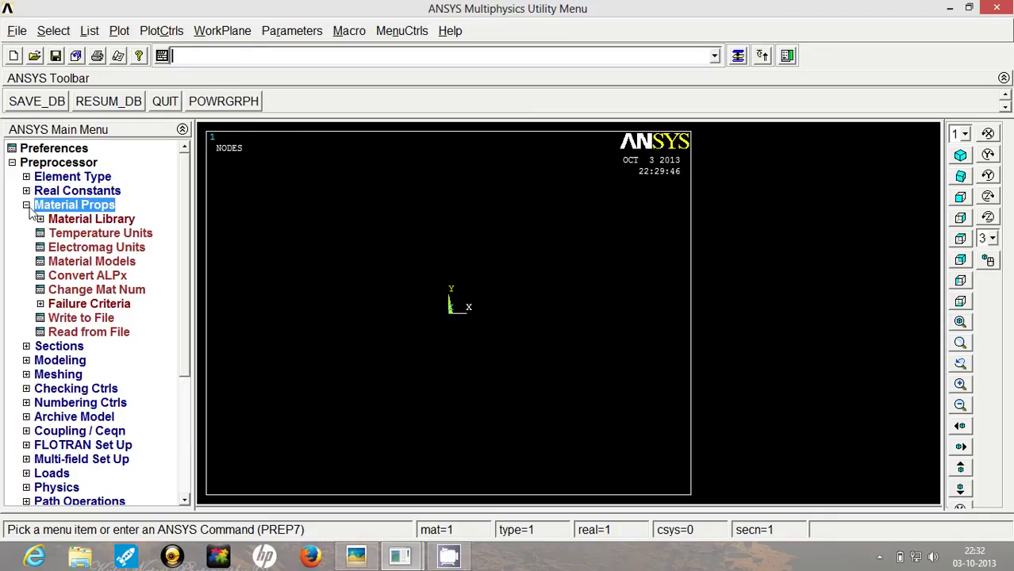
{"action": "left_click", "coordinate": [52, 265]}
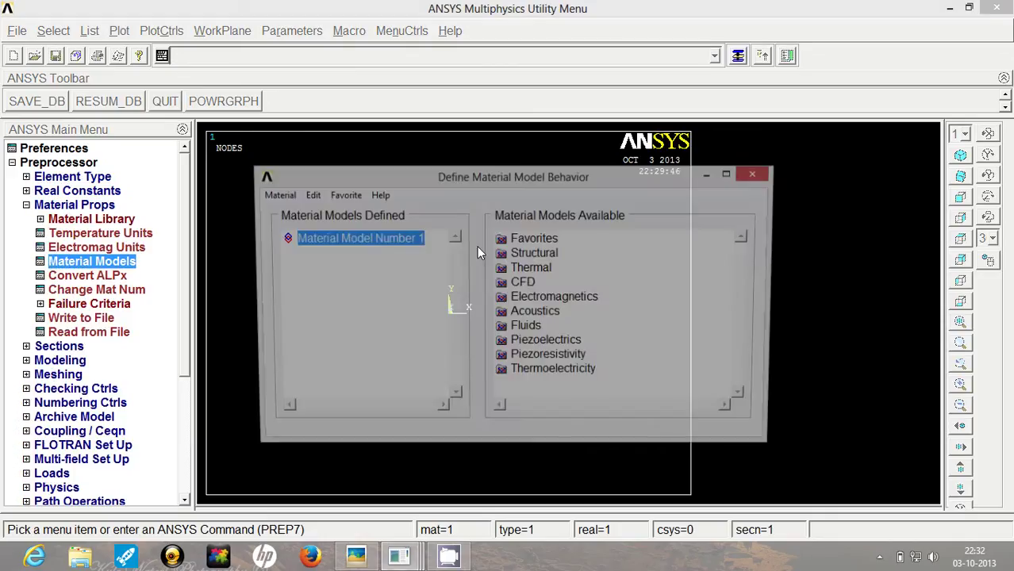
{"action": "double_click", "coordinate": [533, 253]}
{"action": "double_click", "coordinate": [547, 269]}
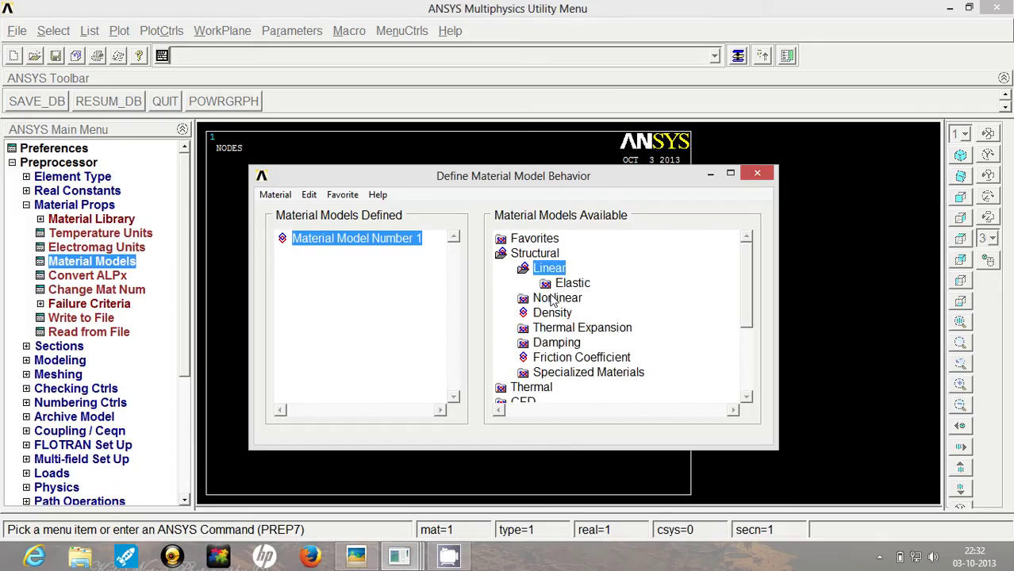
{"action": "double_click", "coordinate": [569, 283]}
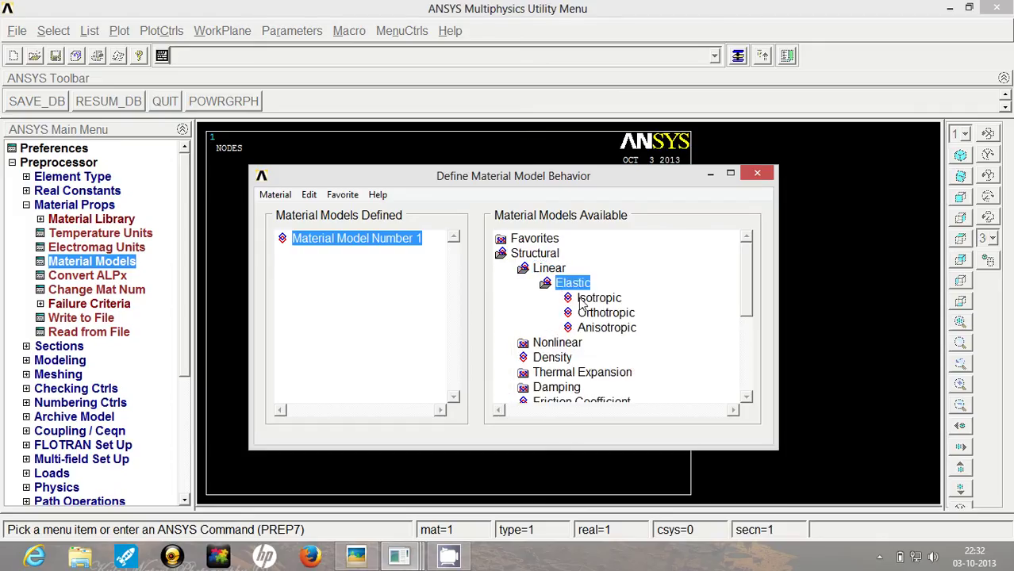
{"action": "double_click", "coordinate": [591, 298]}
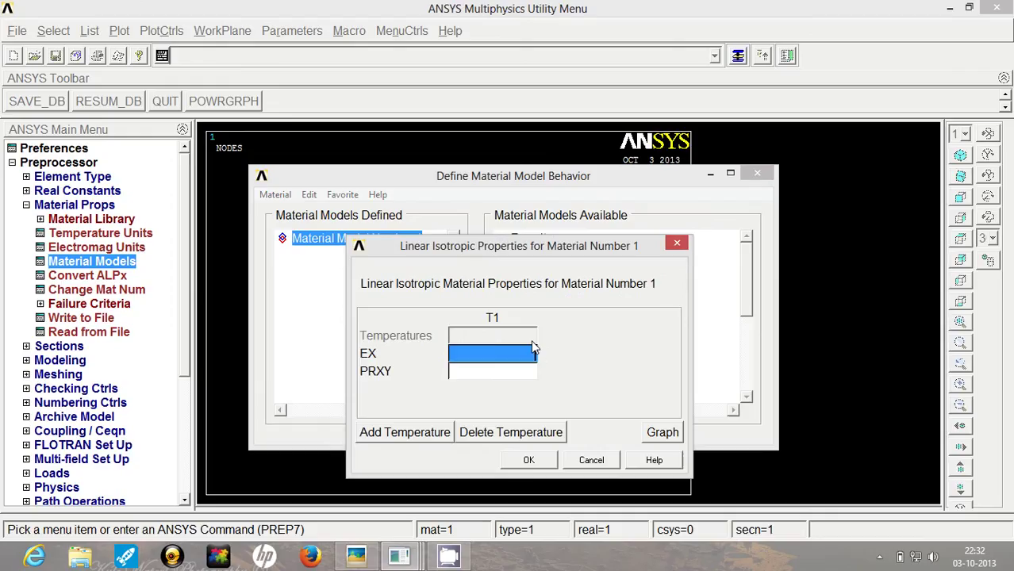
Enter EX 200e03 and PRXY 0.3, then close the material models window
{"action": "type", "text": "200"}
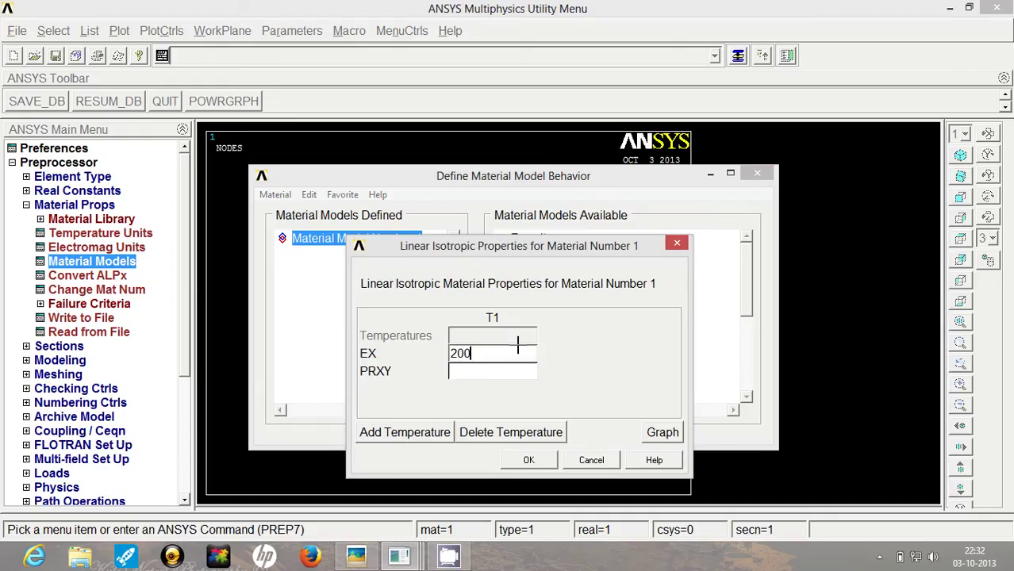
{"action": "type", "text": "e03"}
{"action": "left_click", "coordinate": [502, 373]}
{"action": "type", "text": "00"}
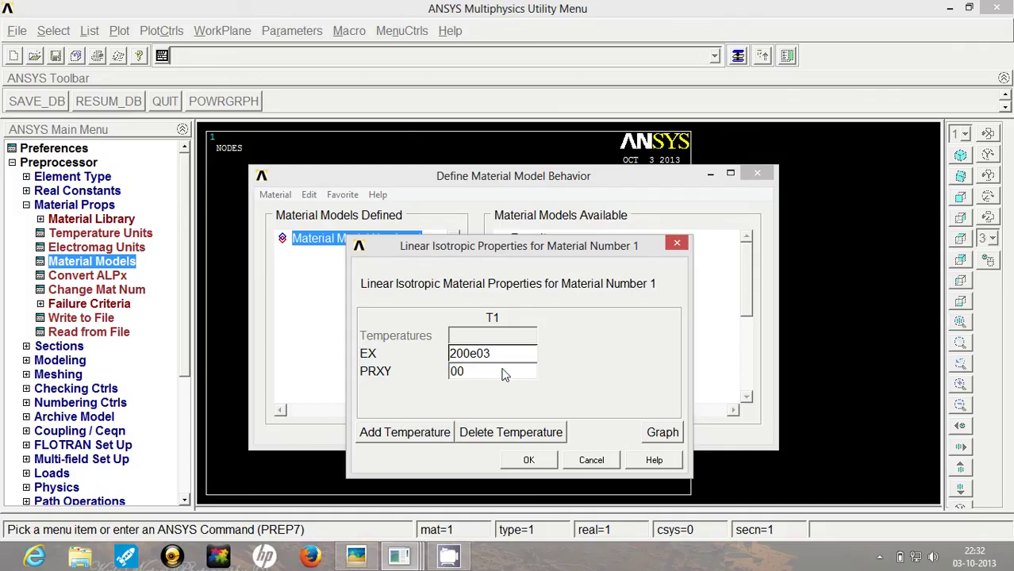
{"action": "key", "text": "BackSpace"}
{"action": "type", "text": ".3"}
{"action": "left_click", "coordinate": [528, 460]}
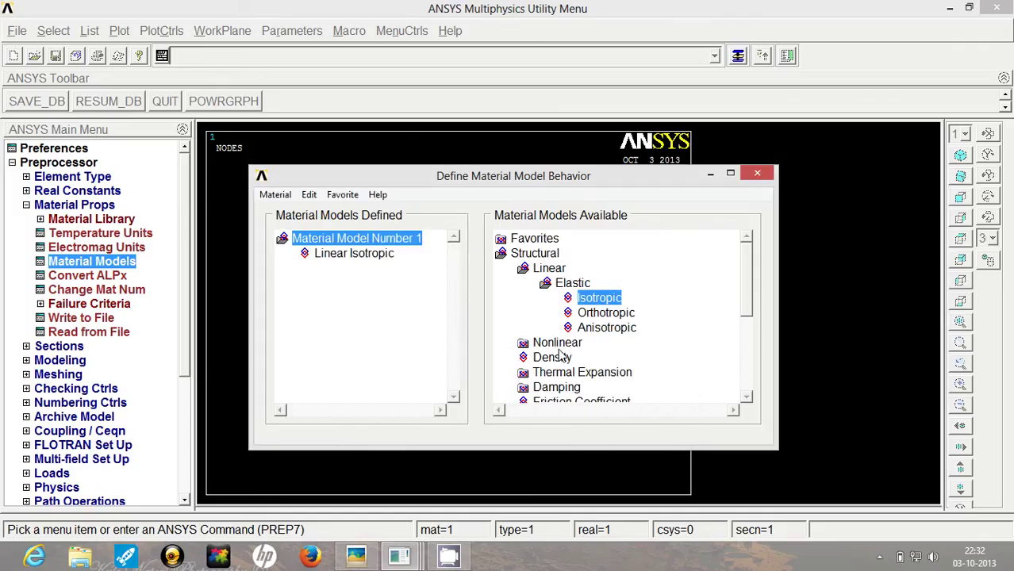
{"action": "left_click", "coordinate": [767, 173]}
In Common Sections, name beam section 1 'First' with a solid circle sub-type
{"action": "left_click", "coordinate": [26, 205]}
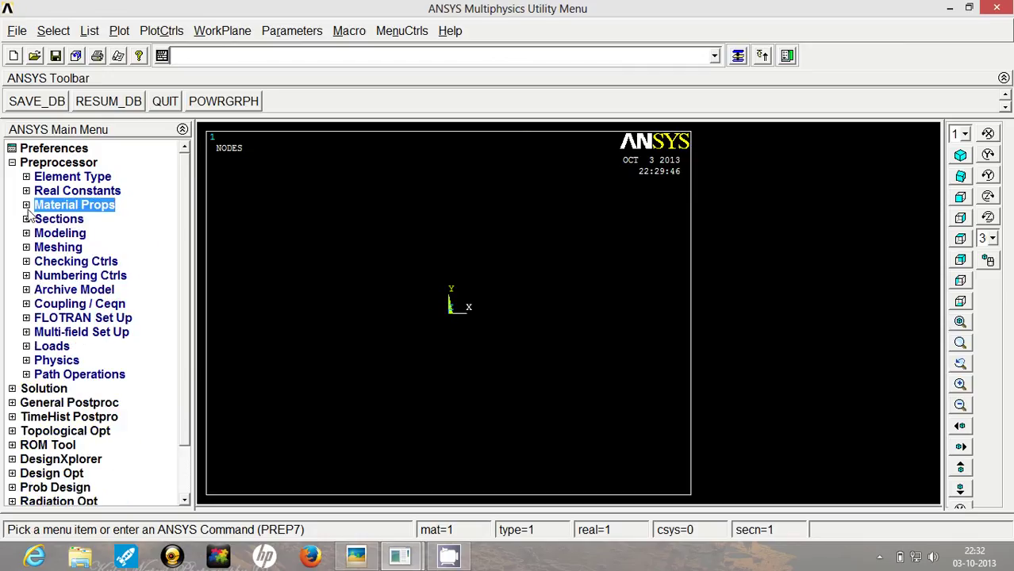
{"action": "left_click", "coordinate": [26, 219]}
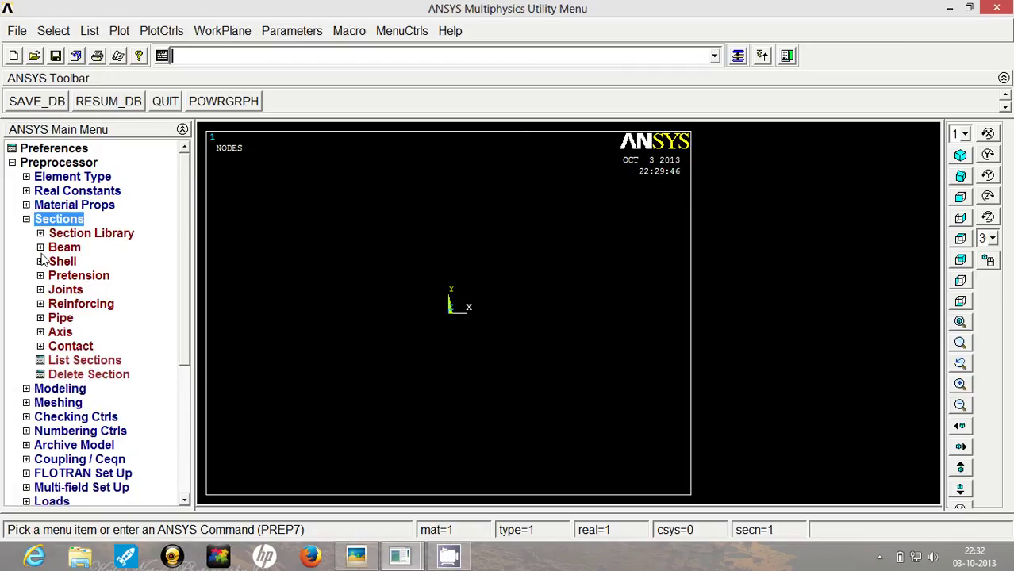
{"action": "left_click", "coordinate": [41, 247]}
{"action": "left_click", "coordinate": [65, 264]}
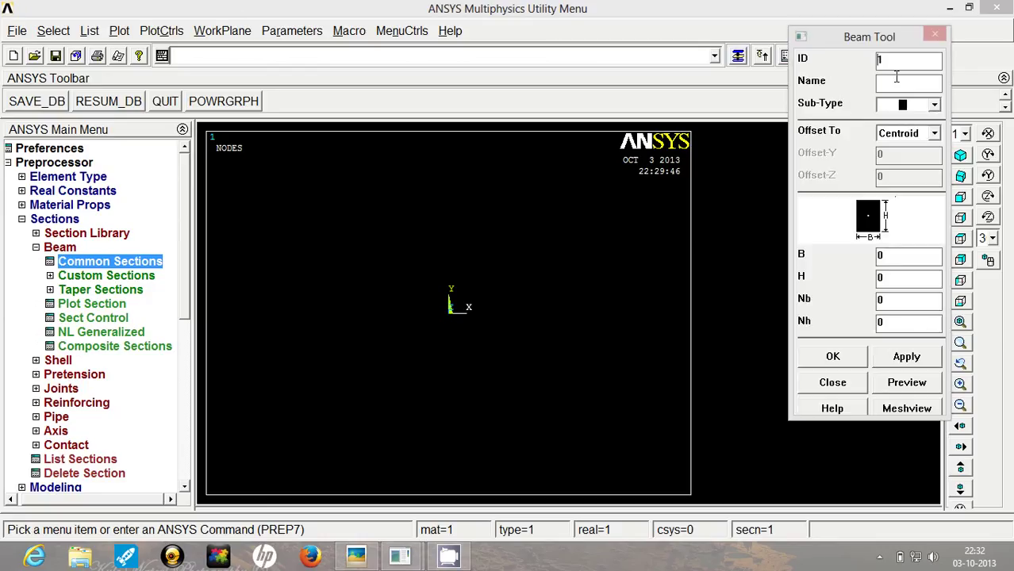
{"action": "left_click", "coordinate": [896, 77]}
{"action": "type", "text": "First"}
{"action": "left_click", "coordinate": [917, 108]}
{"action": "left_click", "coordinate": [908, 144]}
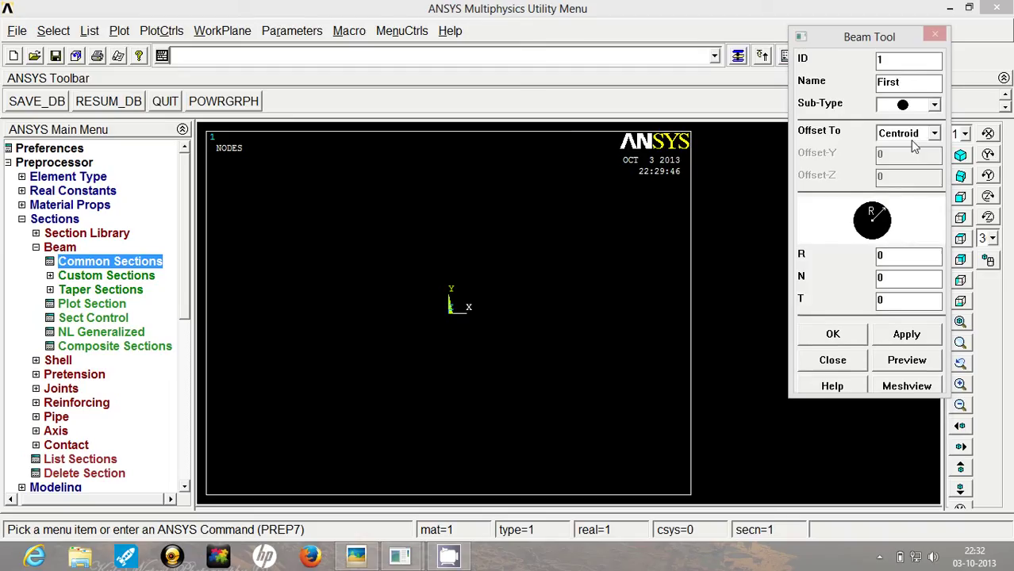
Set section 1's radius to 8.9206 with N 10 and T 10, and apply it
{"action": "left_click_drag", "start_coordinate": [890, 254], "coordinate": [769, 258]}
{"action": "type", "text": "8.9206"}
{"action": "double_click", "coordinate": [889, 285]}
{"action": "type", "text": "10"}
{"action": "key", "text": "Tab"}
{"action": "type", "text": "10"}
{"action": "left_click", "coordinate": [897, 337]}
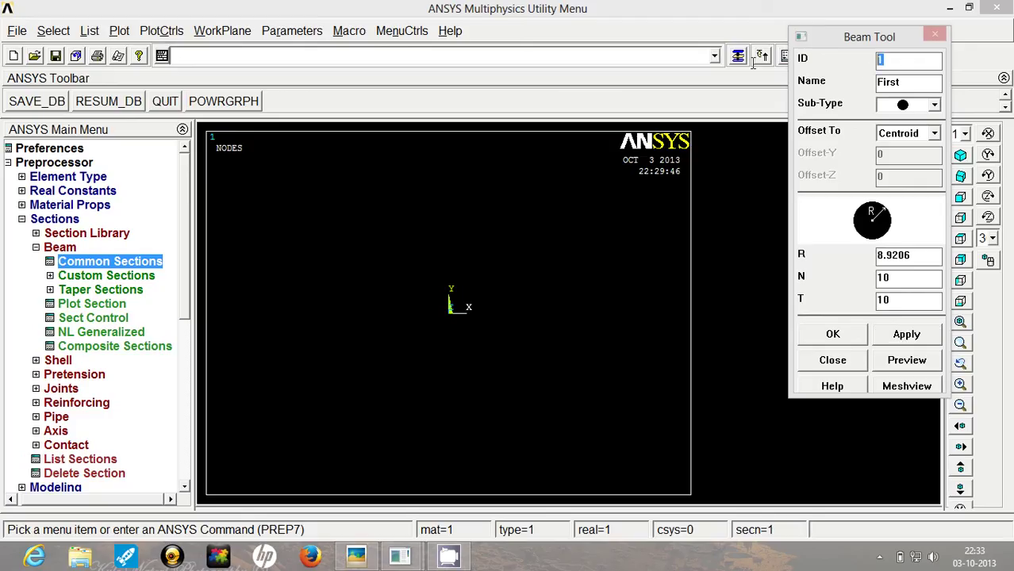
Define section 2 'Second' as a solid circle, R 6.91, N 10, T 10, and finish
{"action": "left_click", "coordinate": [896, 83]}
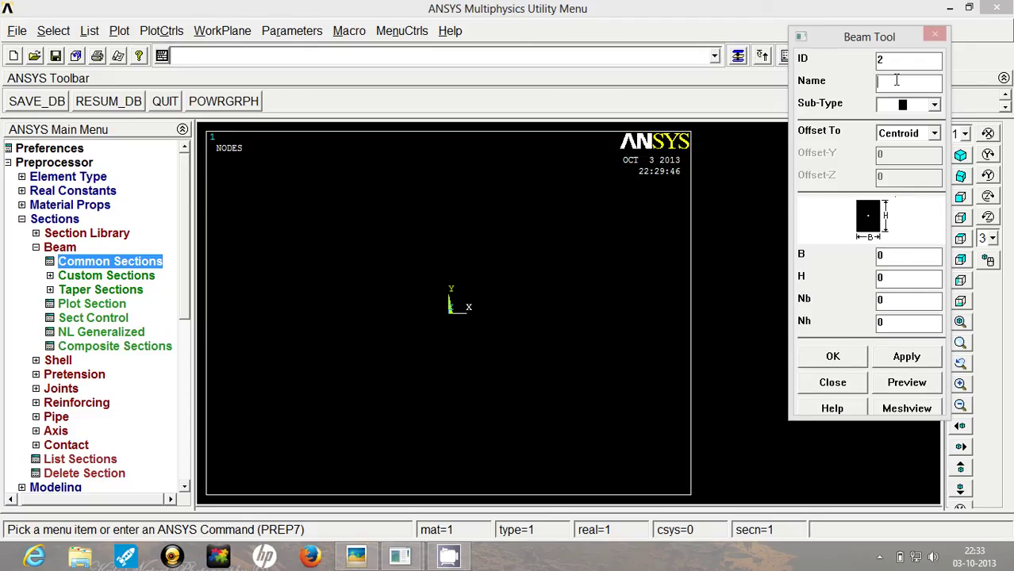
{"action": "type", "text": "Second"}
{"action": "left_click", "coordinate": [904, 104]}
{"action": "left_click", "coordinate": [903, 144]}
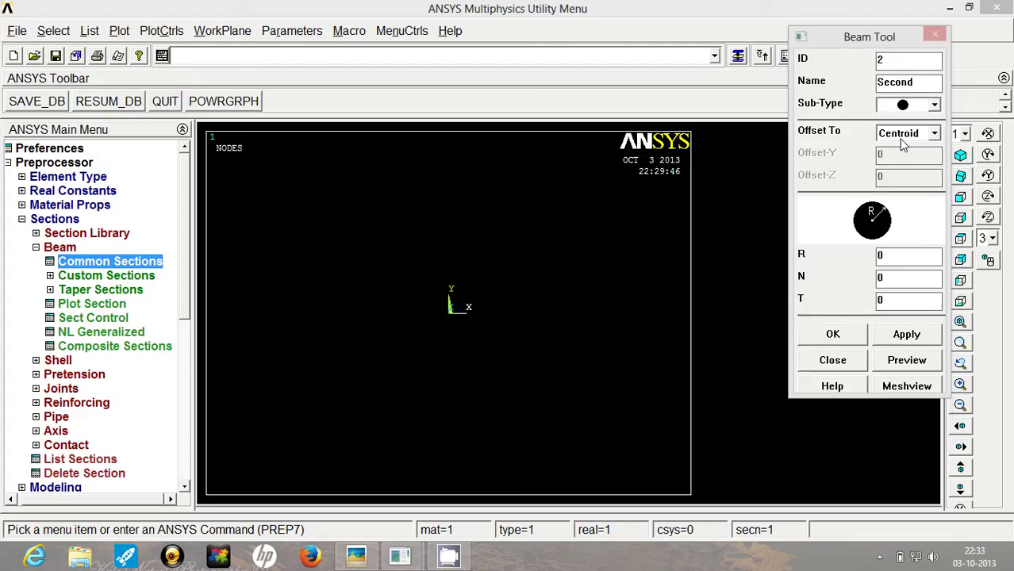
{"action": "left_click_drag", "start_coordinate": [889, 263], "coordinate": [817, 261]}
{"action": "type", "text": "6.91"}
{"action": "key", "text": "Tab"}
{"action": "type", "text": "10"}
{"action": "key", "text": "Tab"}
{"action": "type", "text": "10"}
{"action": "left_click", "coordinate": [904, 332]}
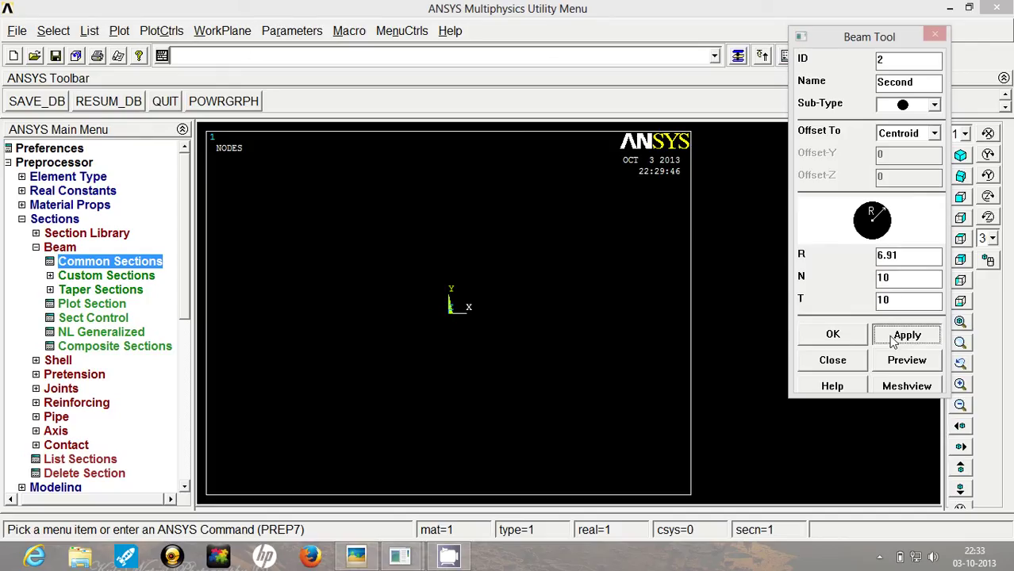
{"action": "left_click", "coordinate": [833, 334]}
Create node 1 at the origin (0, 0, 0) in the active coordinate system
{"action": "left_click", "coordinate": [29, 219]}
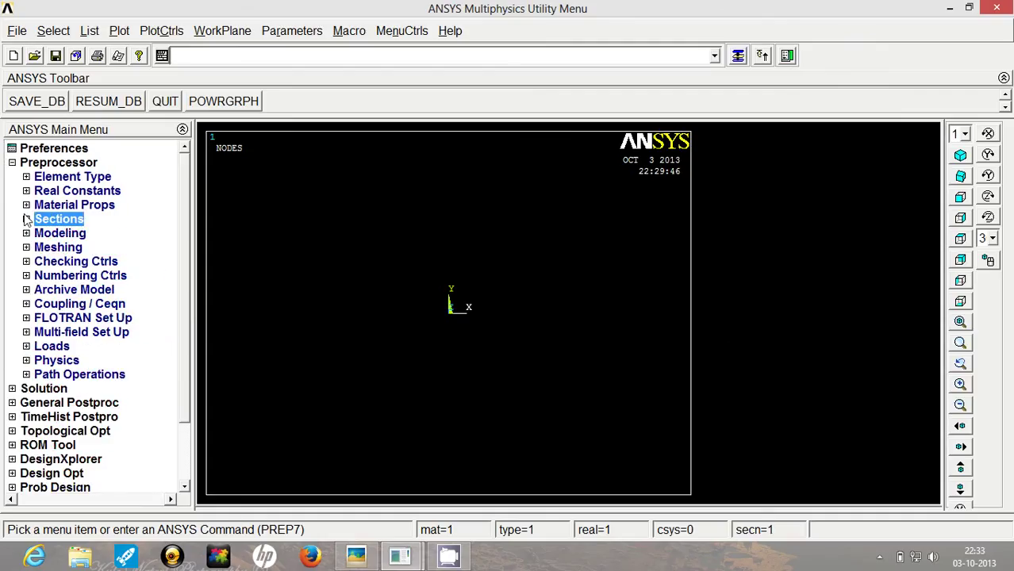
{"action": "left_click", "coordinate": [26, 233]}
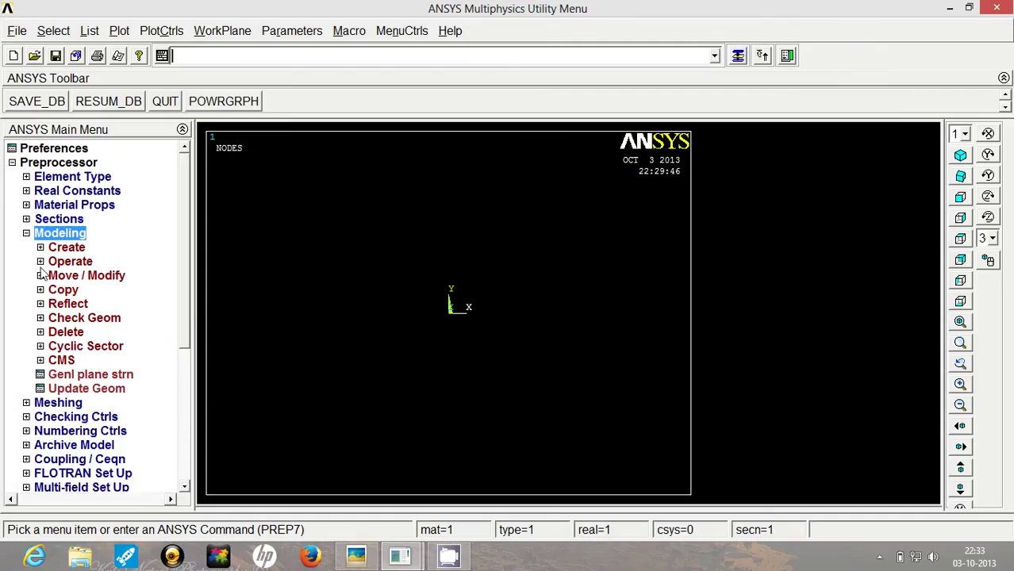
{"action": "left_click", "coordinate": [40, 248]}
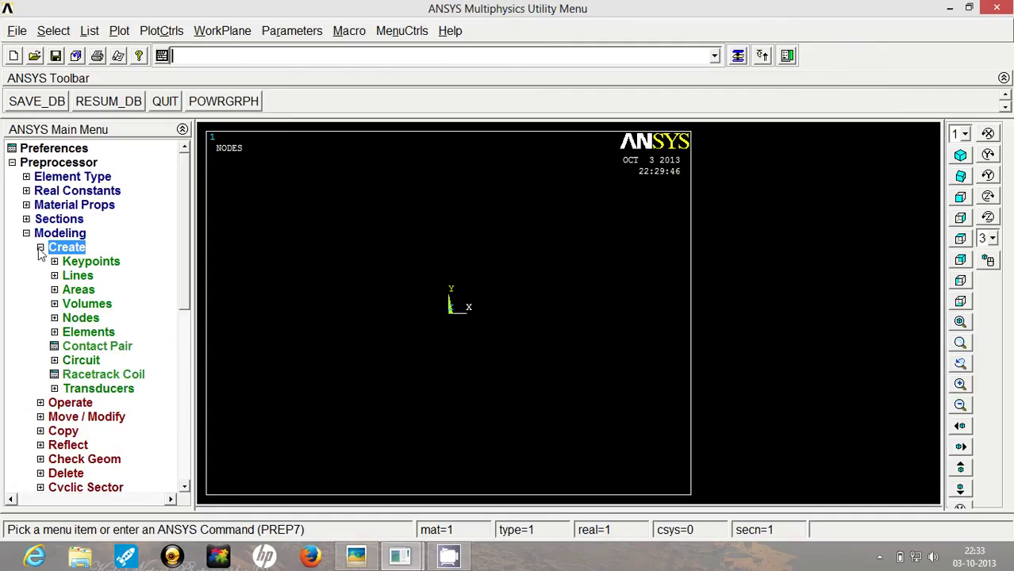
{"action": "left_click", "coordinate": [54, 318]}
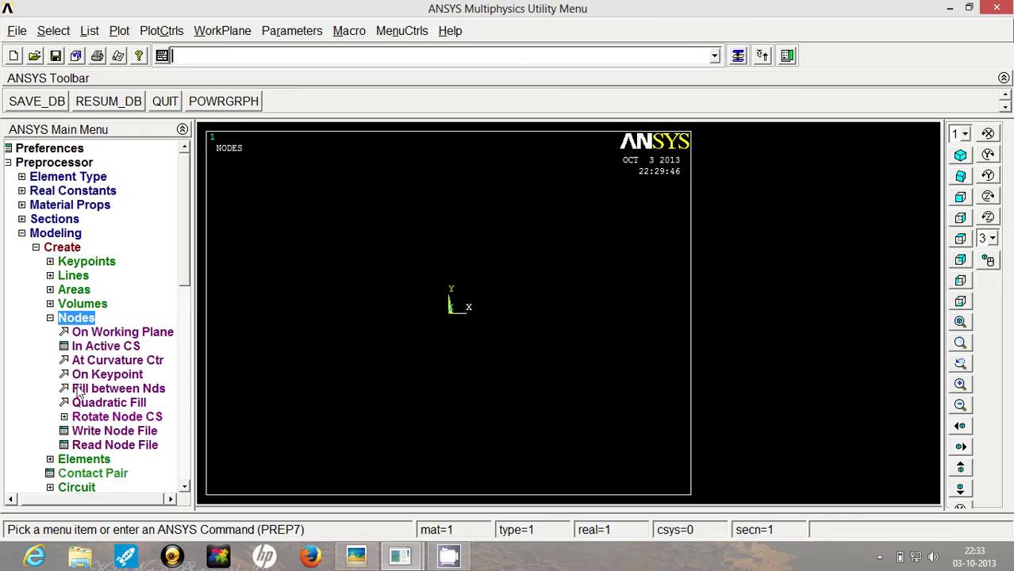
{"action": "left_click", "coordinate": [101, 347]}
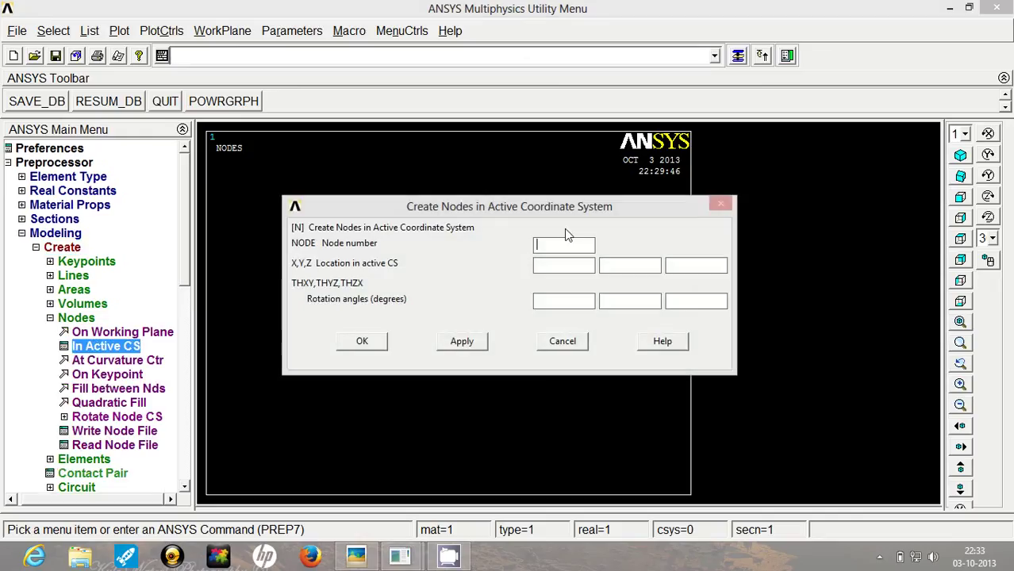
{"action": "type", "text": "1"}
{"action": "key", "text": "Tab"}
{"action": "type", "text": "0"}
{"action": "left_click", "coordinate": [621, 262]}
{"action": "left_click", "coordinate": [701, 265]}
{"action": "type", "text": "0"}
{"action": "left_click", "coordinate": [476, 341]}
Create node 2 at x = 300 and node 3 at x = 500
{"action": "type", "text": "2"}
{"action": "double_click", "coordinate": [537, 264]}
{"action": "type", "text": "300"}
{"action": "left_click", "coordinate": [476, 341]}
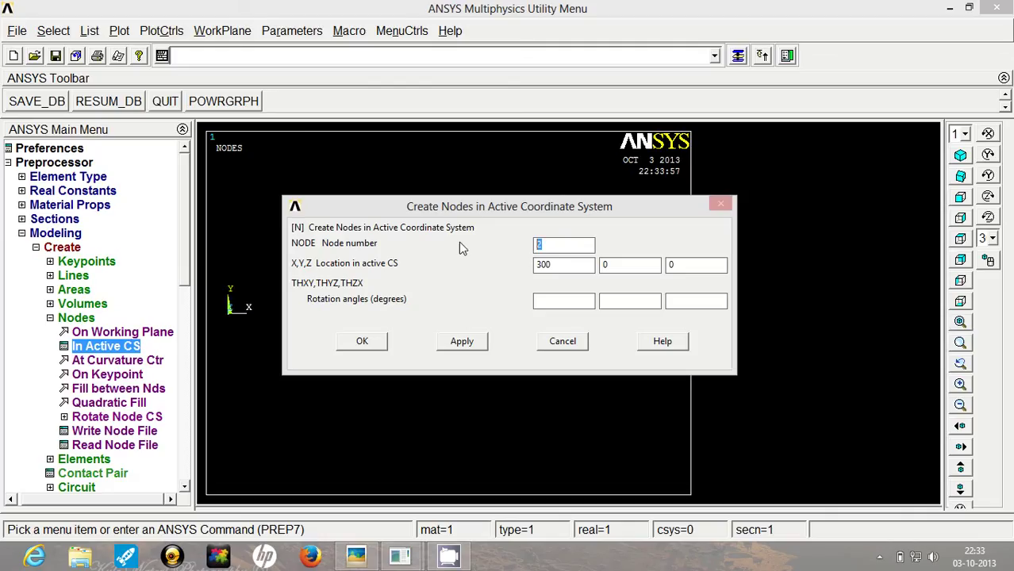
{"action": "type", "text": "3"}
{"action": "left_click_drag", "start_coordinate": [536, 264], "coordinate": [542, 264]}
{"action": "type", "text": "5"}
{"action": "left_click", "coordinate": [475, 343]}
{"action": "left_click", "coordinate": [385, 342]}
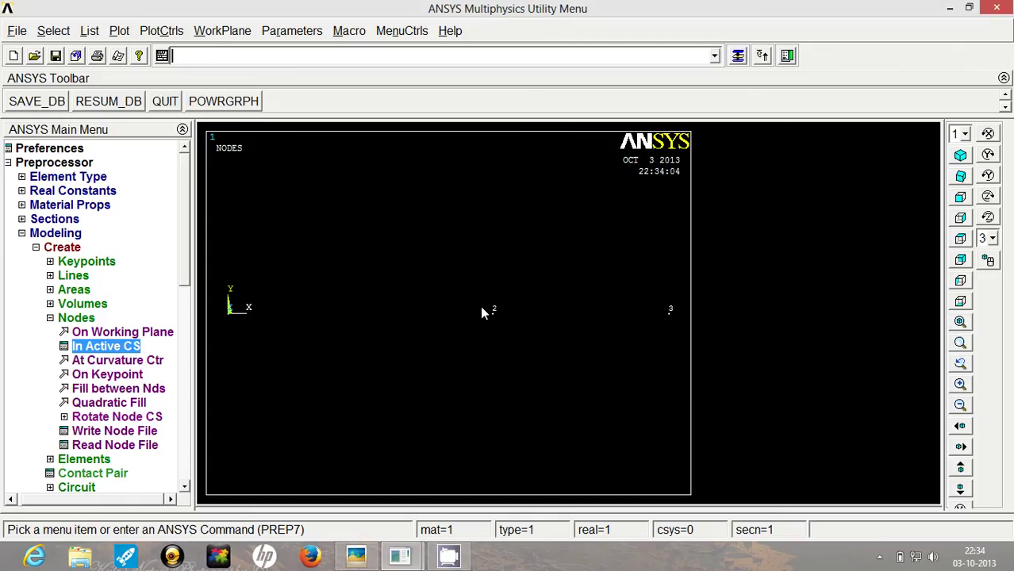
Set section 1 'First' as the element attribute and create the element between nodes 1 and 2
{"action": "left_click", "coordinate": [74, 318]}
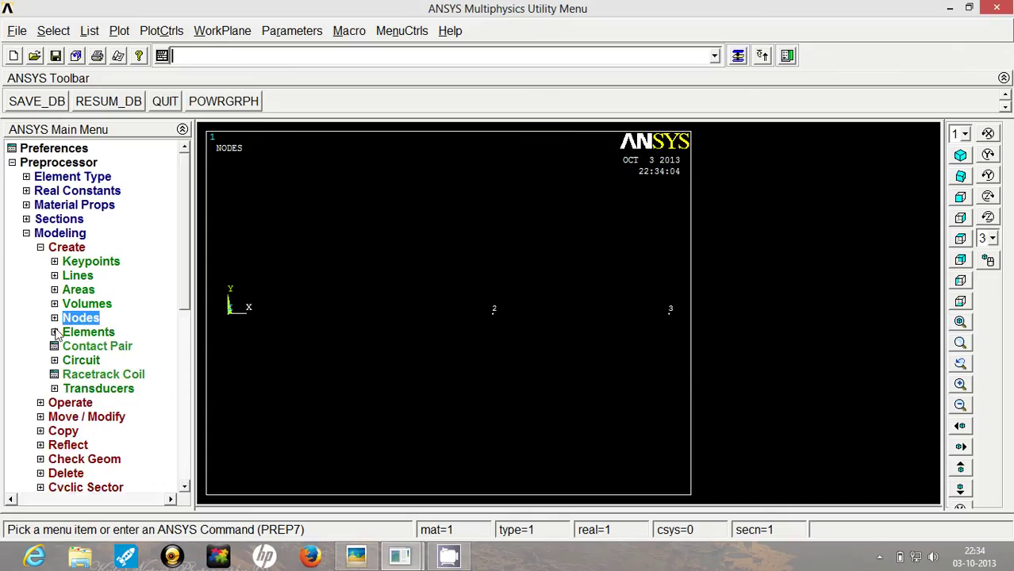
{"action": "left_click", "coordinate": [78, 333]}
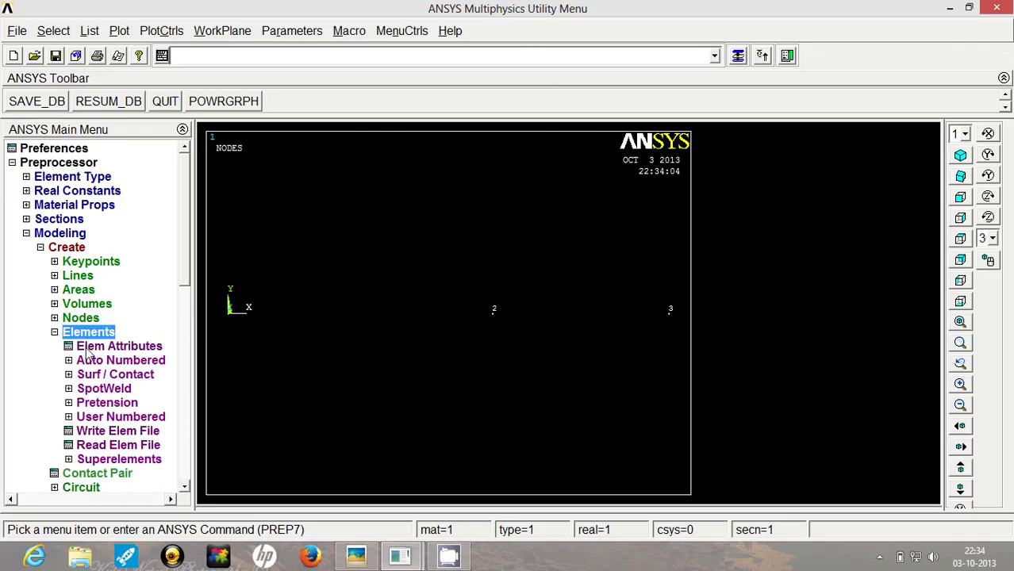
{"action": "left_click", "coordinate": [89, 348]}
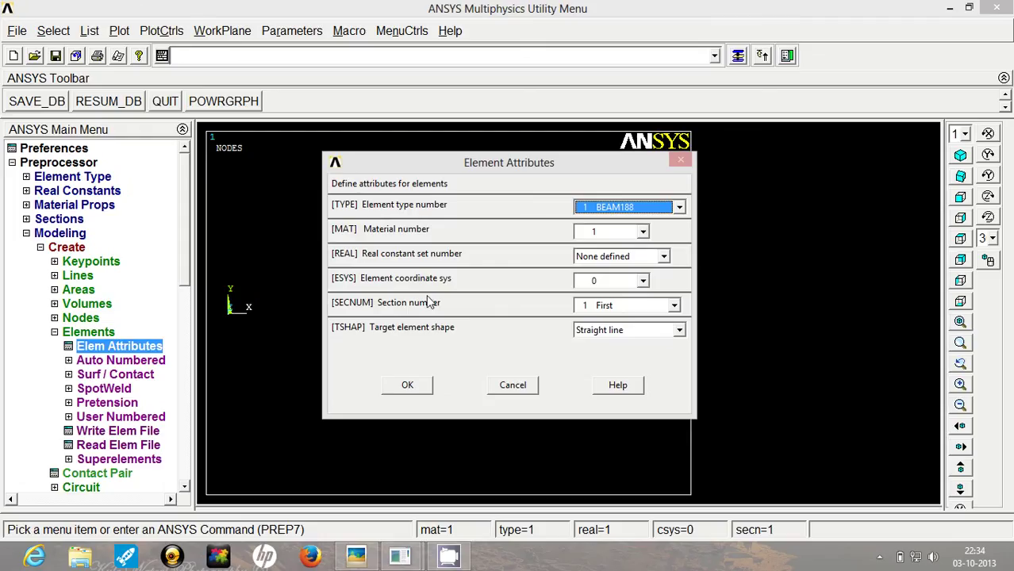
{"action": "left_click", "coordinate": [651, 306]}
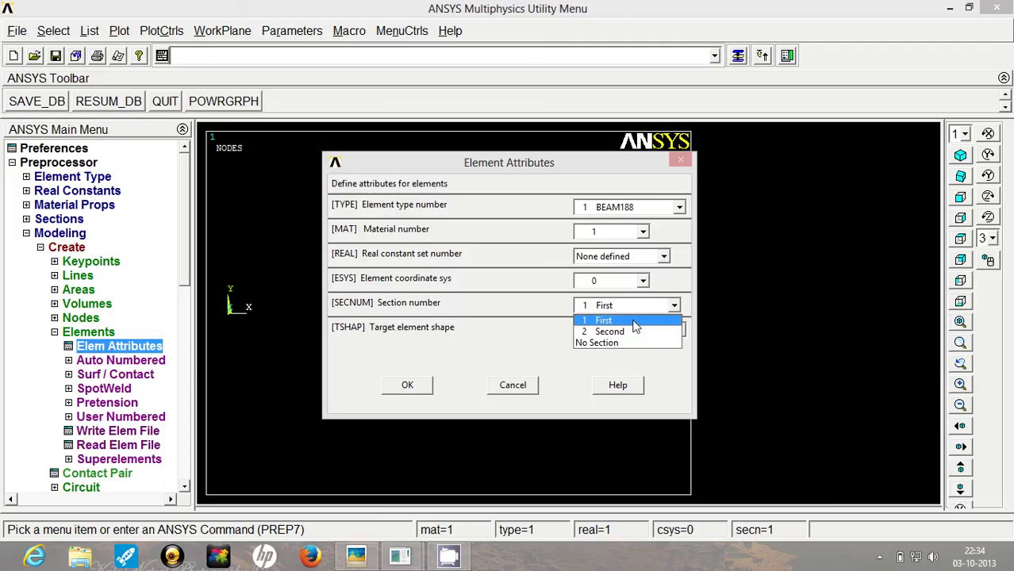
{"action": "left_click", "coordinate": [633, 320]}
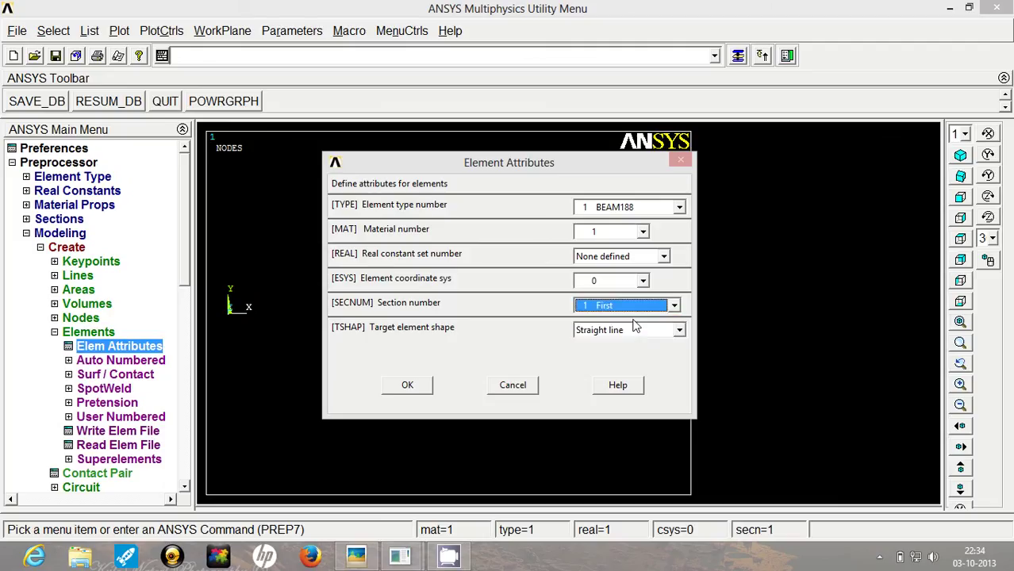
{"action": "left_click", "coordinate": [381, 388]}
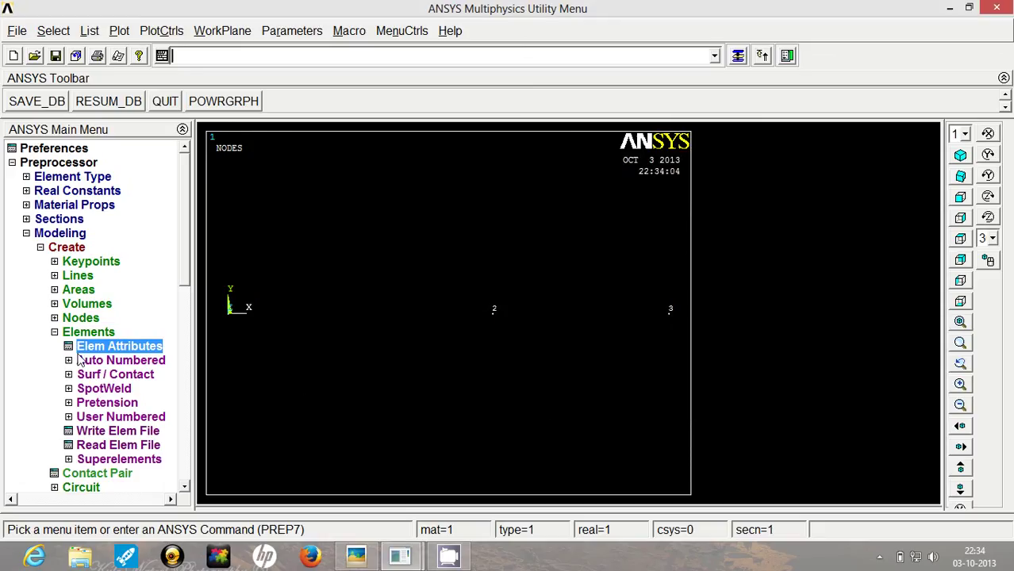
{"action": "left_click", "coordinate": [79, 360]}
{"action": "left_click", "coordinate": [91, 376]}
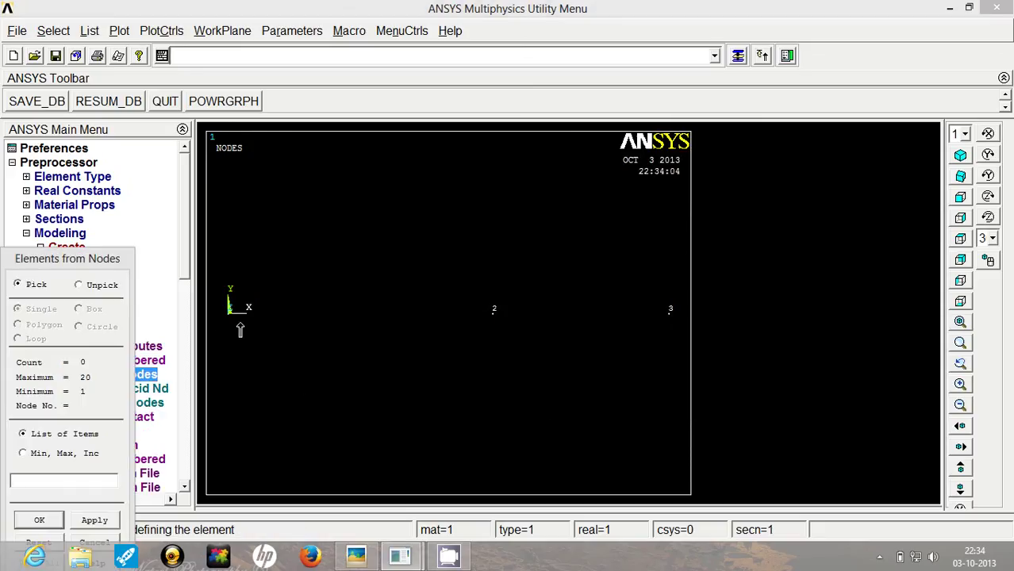
{"action": "left_click", "coordinate": [241, 324]}
{"action": "left_click", "coordinate": [501, 334]}
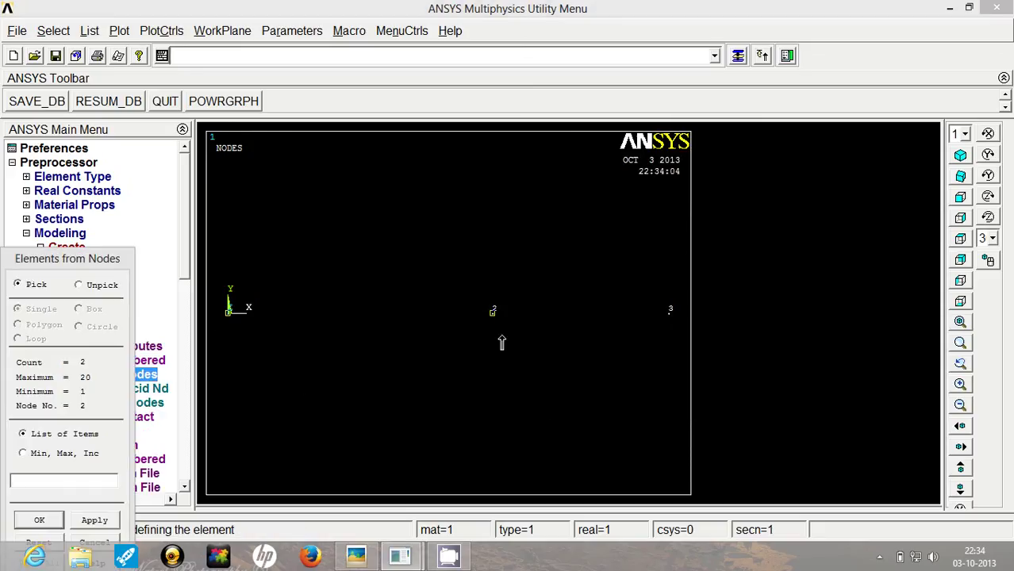
{"action": "left_click", "coordinate": [39, 521]}
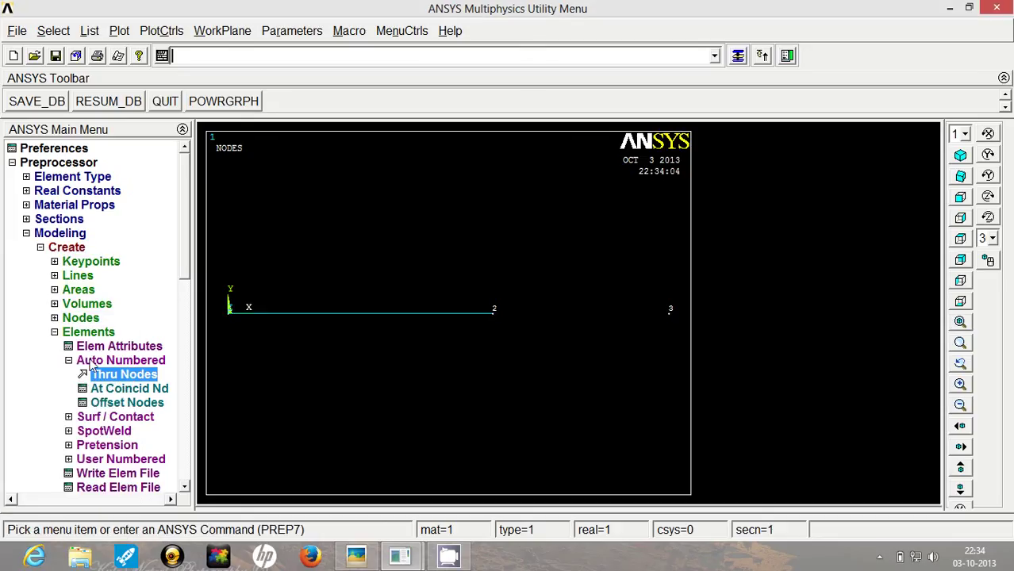
Switch the attribute to section 2 'Second' and create the element between nodes 2 and 3
{"action": "left_click", "coordinate": [92, 361]}
{"action": "left_click", "coordinate": [86, 349]}
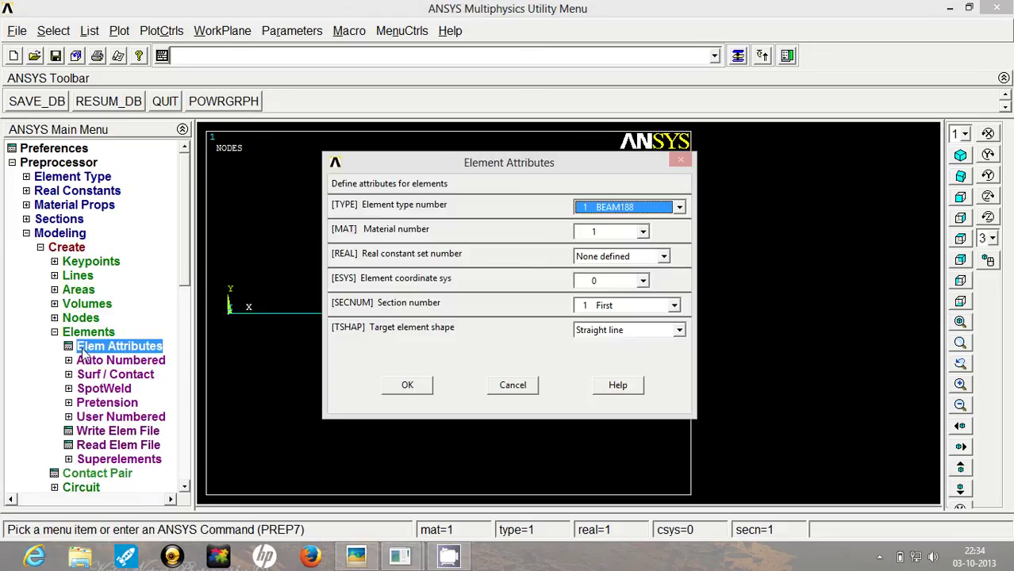
{"action": "left_click", "coordinate": [636, 304]}
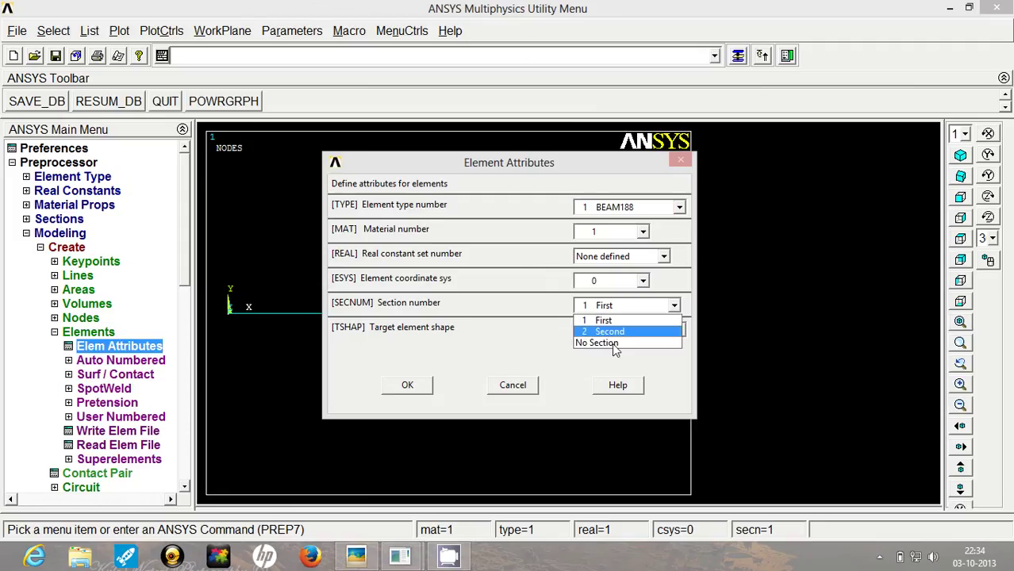
{"action": "left_click", "coordinate": [603, 331]}
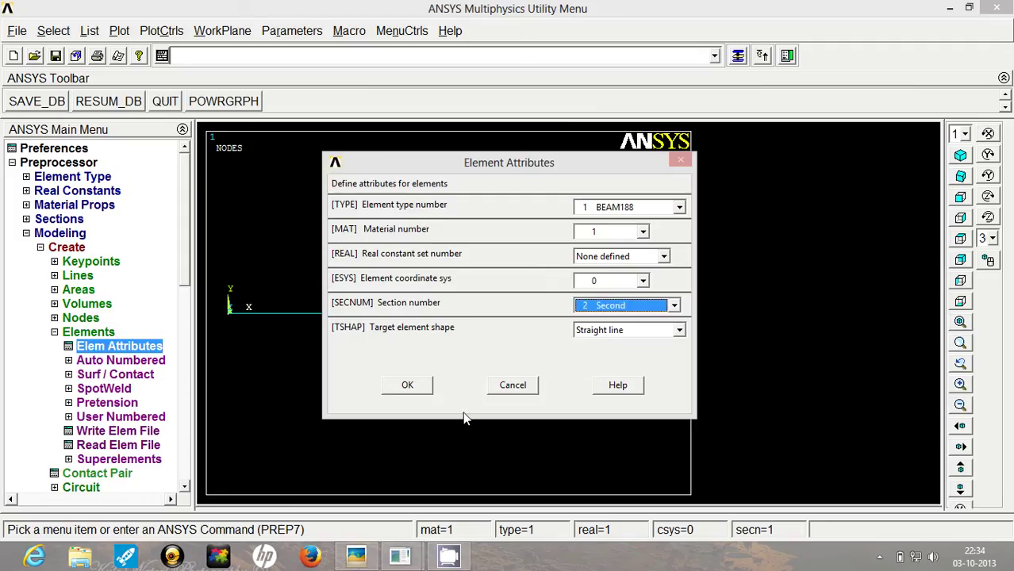
{"action": "left_click", "coordinate": [403, 388]}
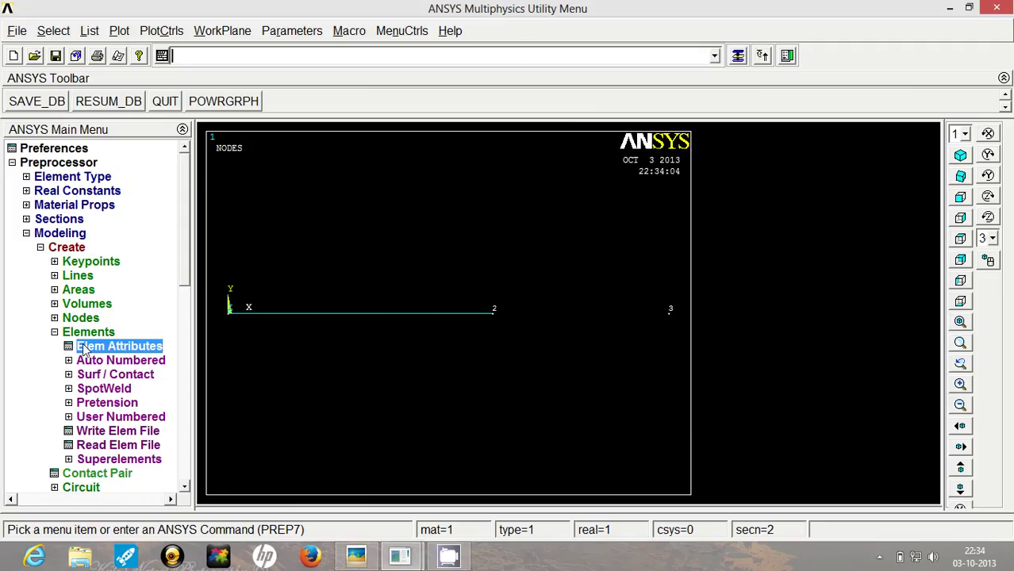
{"action": "left_click", "coordinate": [80, 361]}
{"action": "left_click", "coordinate": [95, 373]}
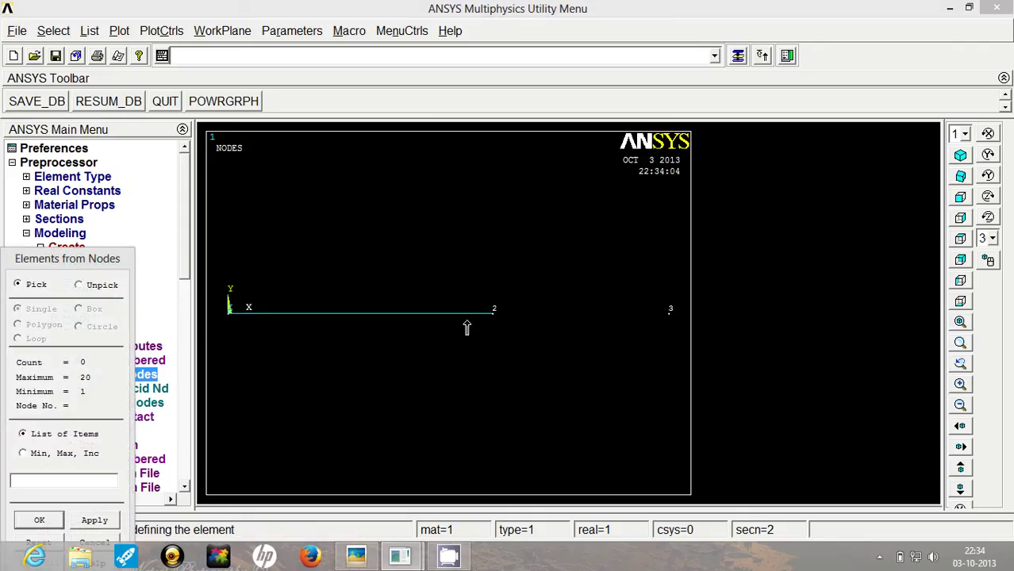
{"action": "left_click", "coordinate": [493, 310]}
{"action": "left_click", "coordinate": [669, 310]}
{"action": "left_click", "coordinate": [37, 521]}
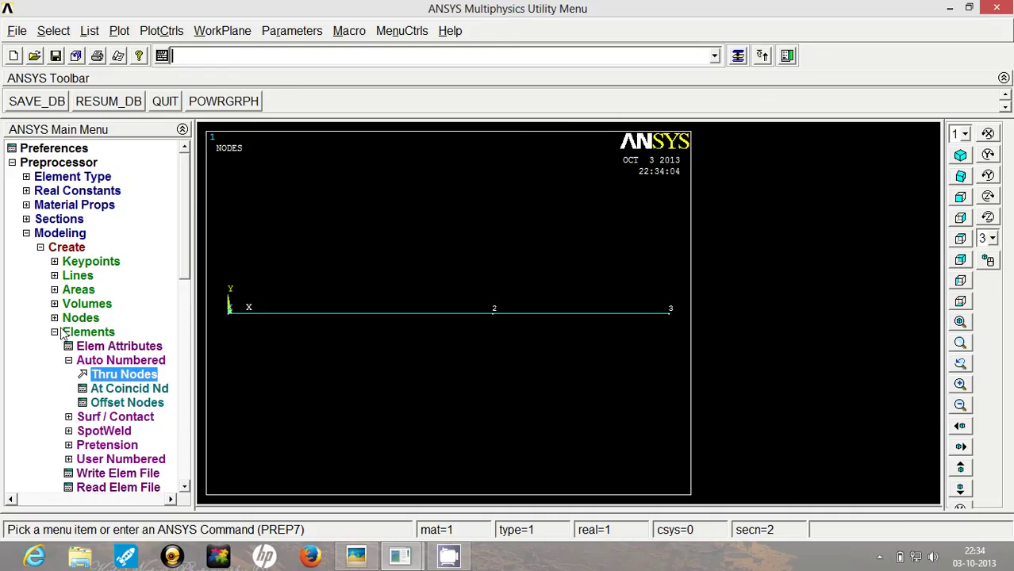
{"action": "left_click", "coordinate": [69, 332]}
Turn on ESHAPE so elements display with their cross-section shapes
{"action": "left_click", "coordinate": [27, 235]}
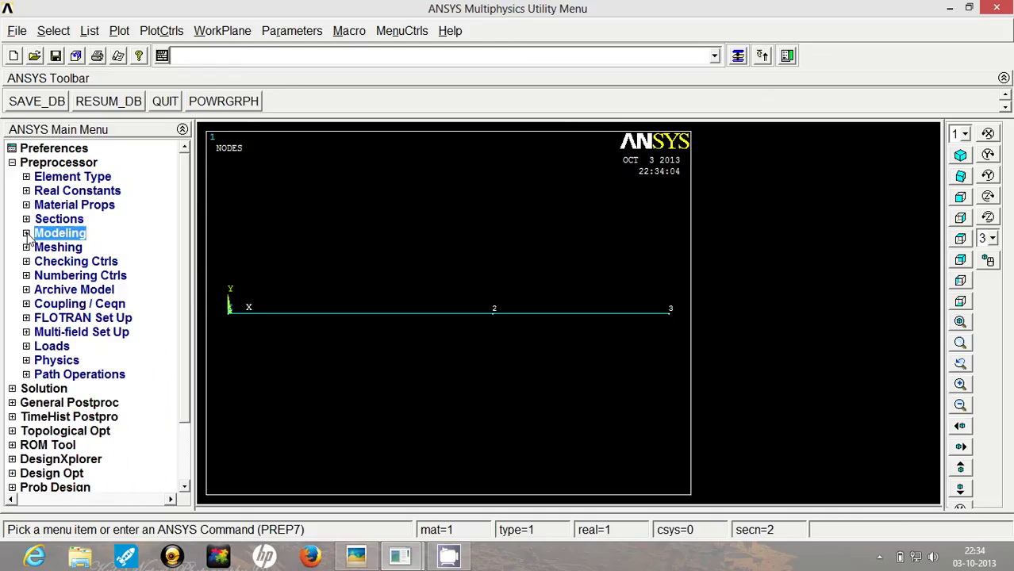
{"action": "left_click", "coordinate": [163, 31]}
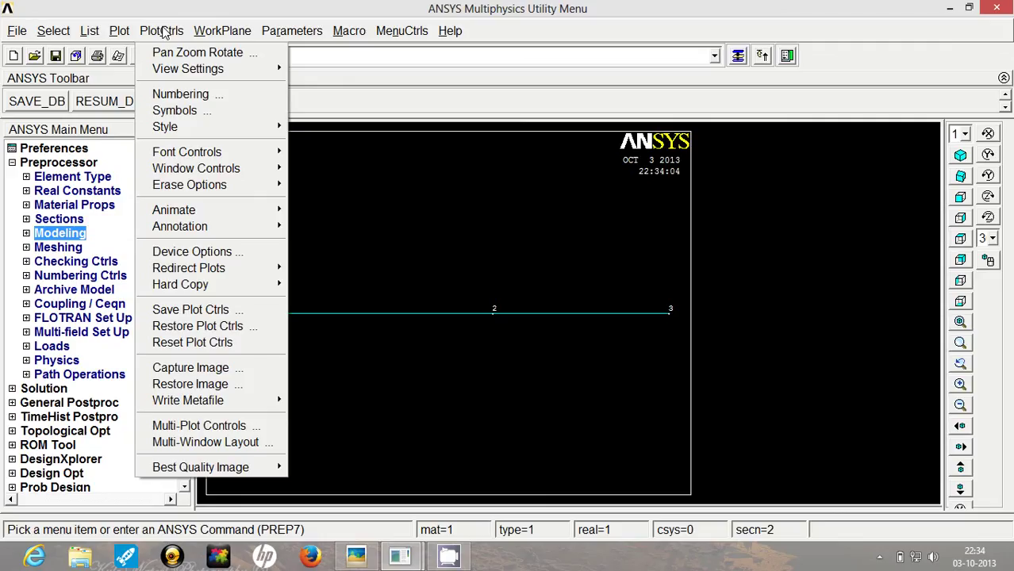
{"action": "mouse_move", "coordinate": [206, 127]}
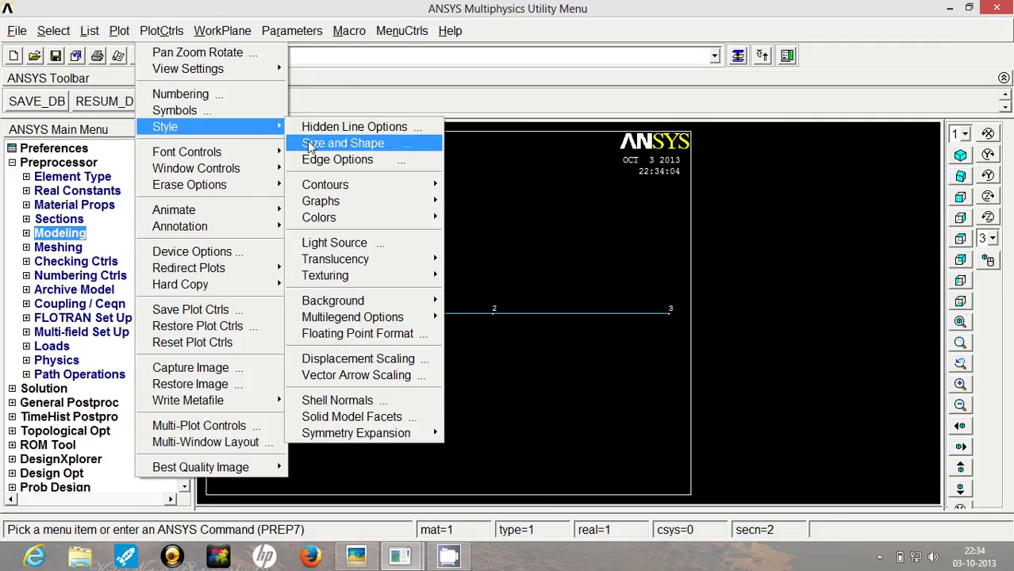
{"action": "left_click", "coordinate": [310, 145]}
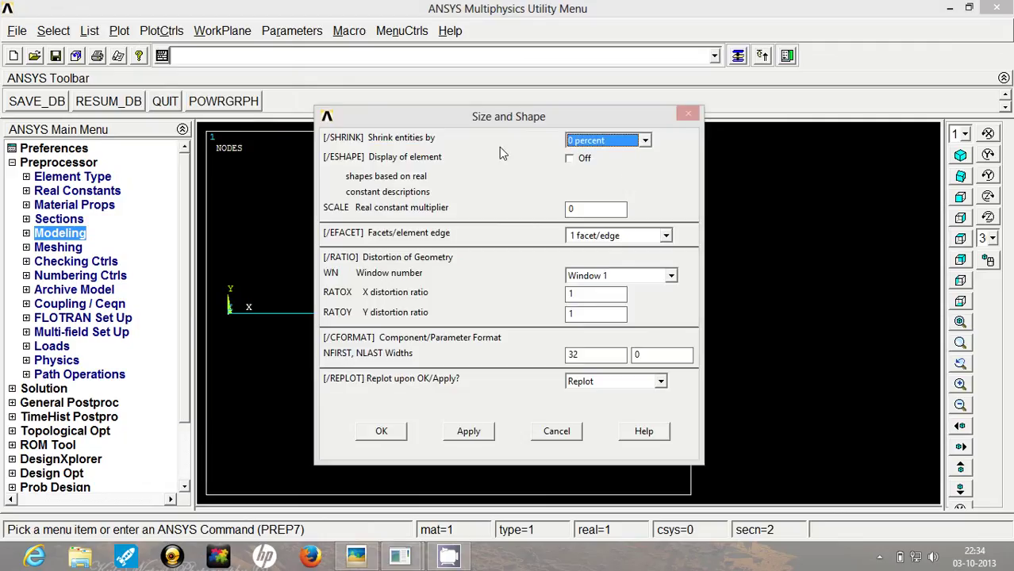
{"action": "left_click", "coordinate": [569, 159]}
{"action": "left_click", "coordinate": [466, 434]}
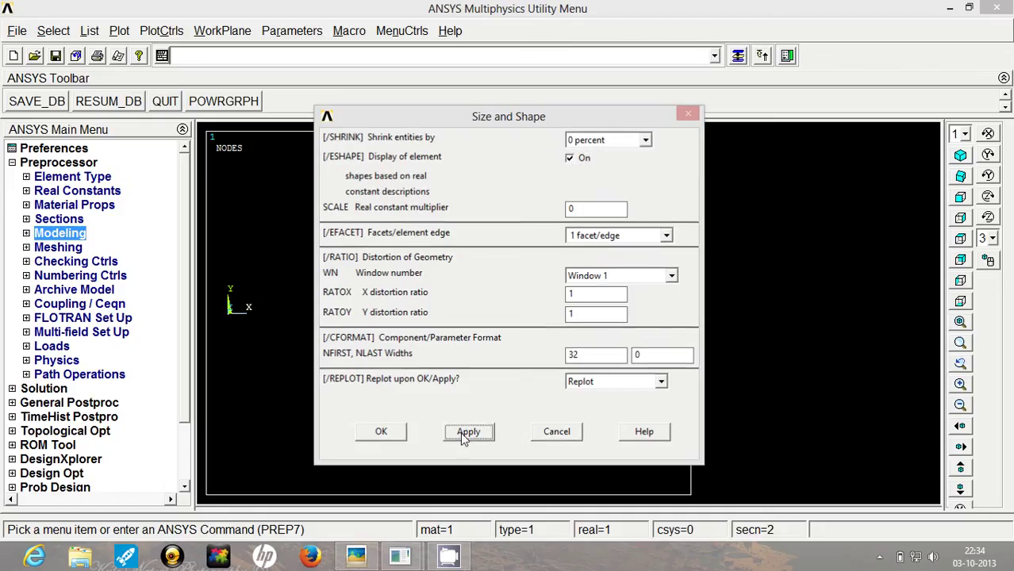
{"action": "left_click", "coordinate": [383, 432]}
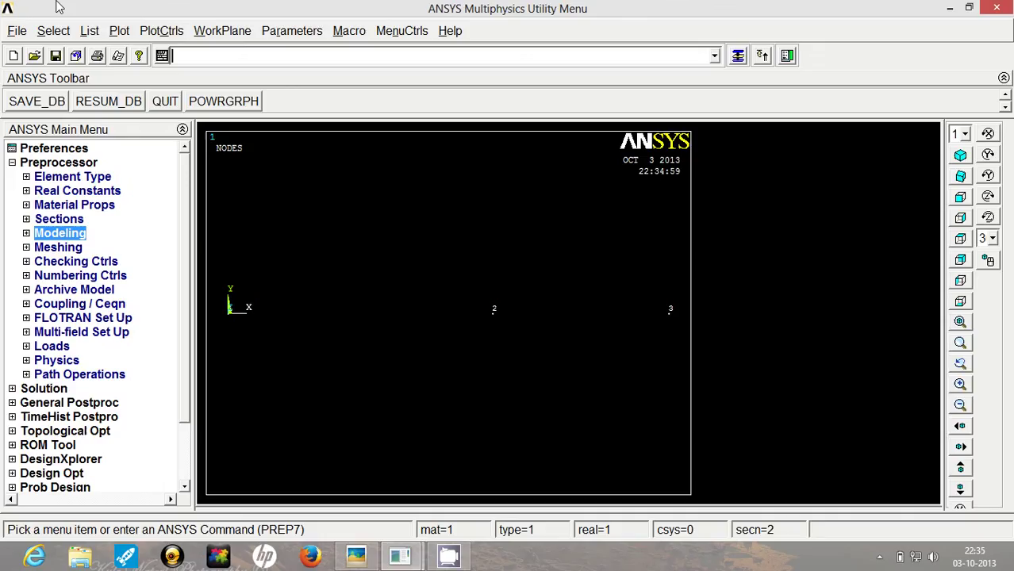
Plot the elements and rotate the view to check the stepped rod, then return to side view
{"action": "left_click", "coordinate": [119, 30]}
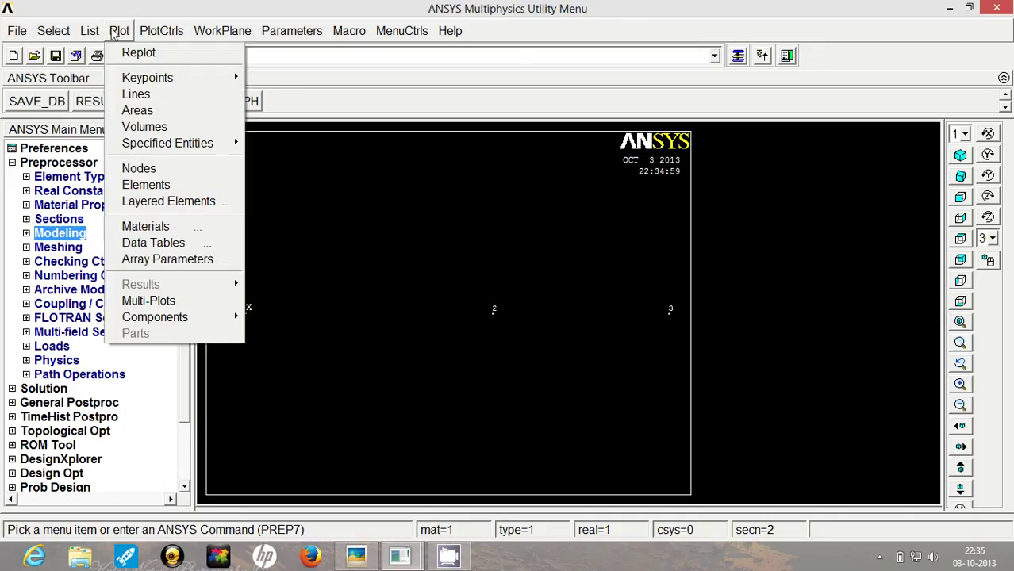
{"action": "left_click", "coordinate": [162, 187]}
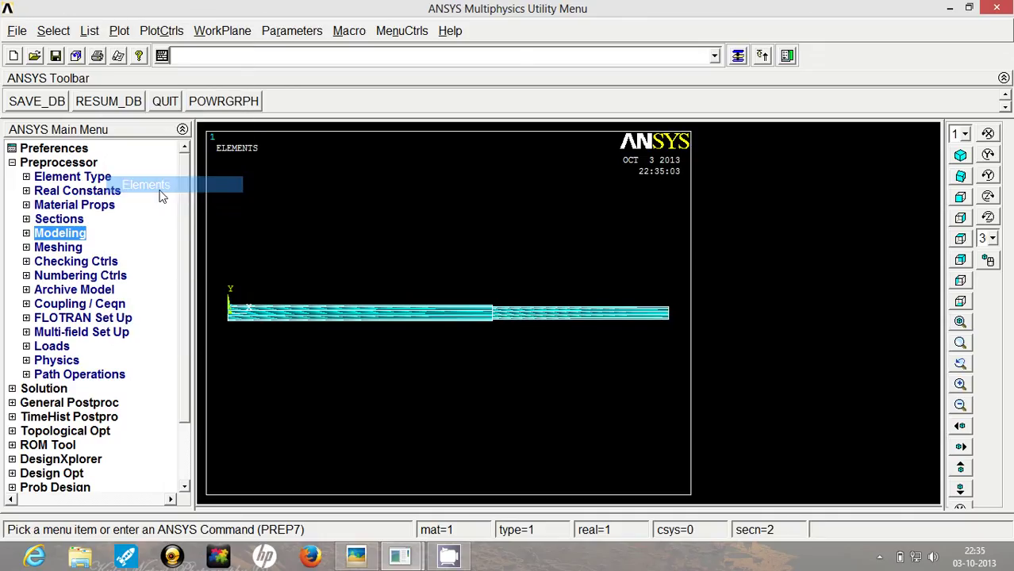
{"action": "left_click", "coordinate": [989, 155]}
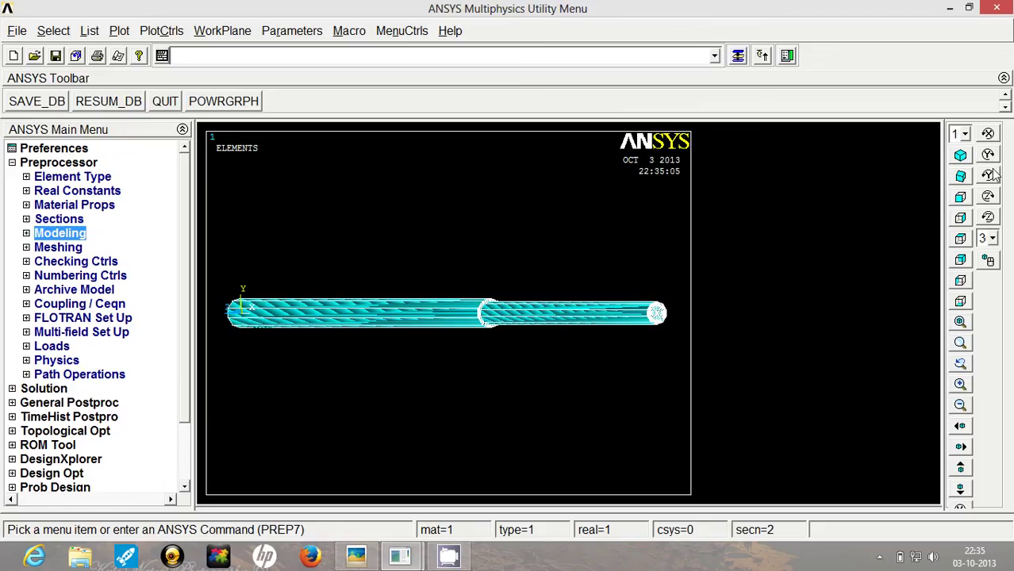
{"action": "left_click", "coordinate": [988, 175]}
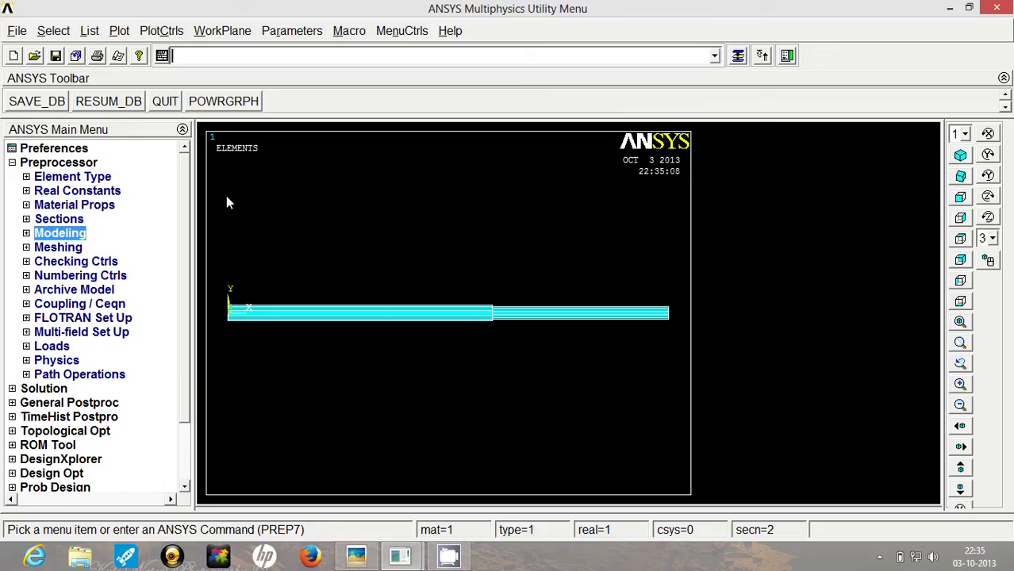
{"action": "left_click", "coordinate": [13, 163]}
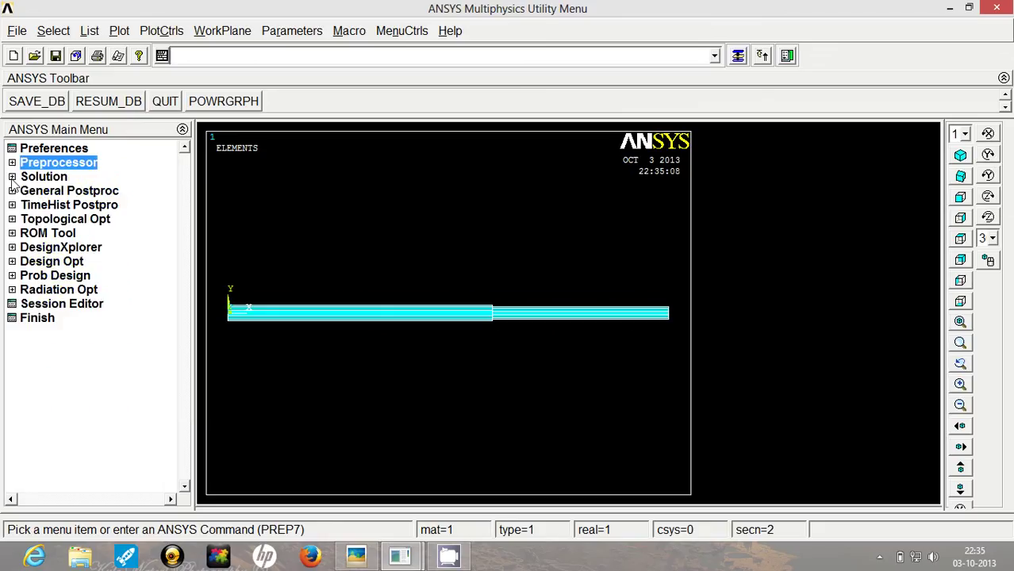
Fix node 1 at the rod's left end with all degrees of freedom at zero displacement
{"action": "left_click", "coordinate": [12, 177]}
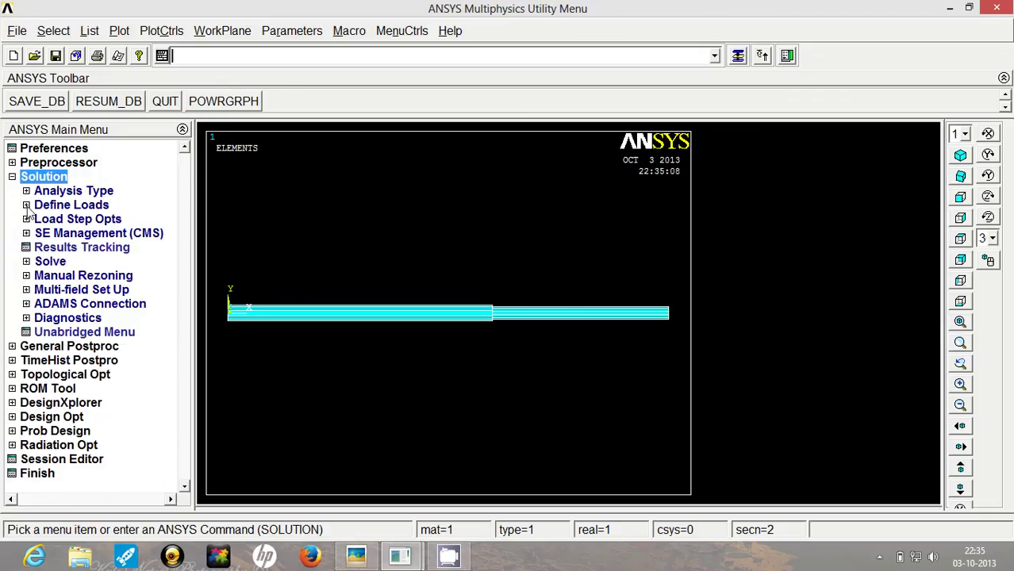
{"action": "left_click", "coordinate": [27, 204]}
{"action": "left_click", "coordinate": [46, 231]}
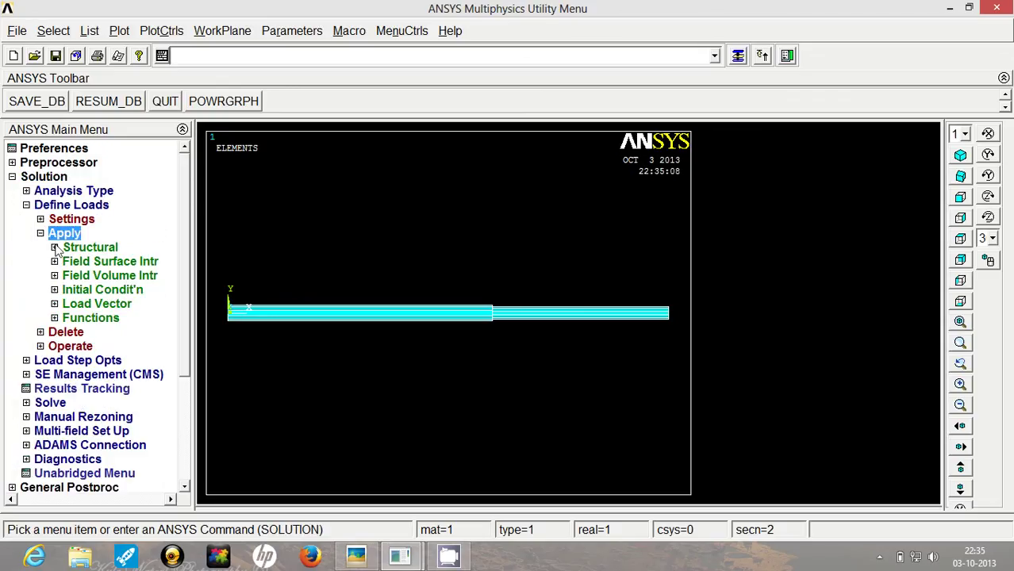
{"action": "left_click", "coordinate": [54, 247]}
{"action": "left_click", "coordinate": [68, 261]}
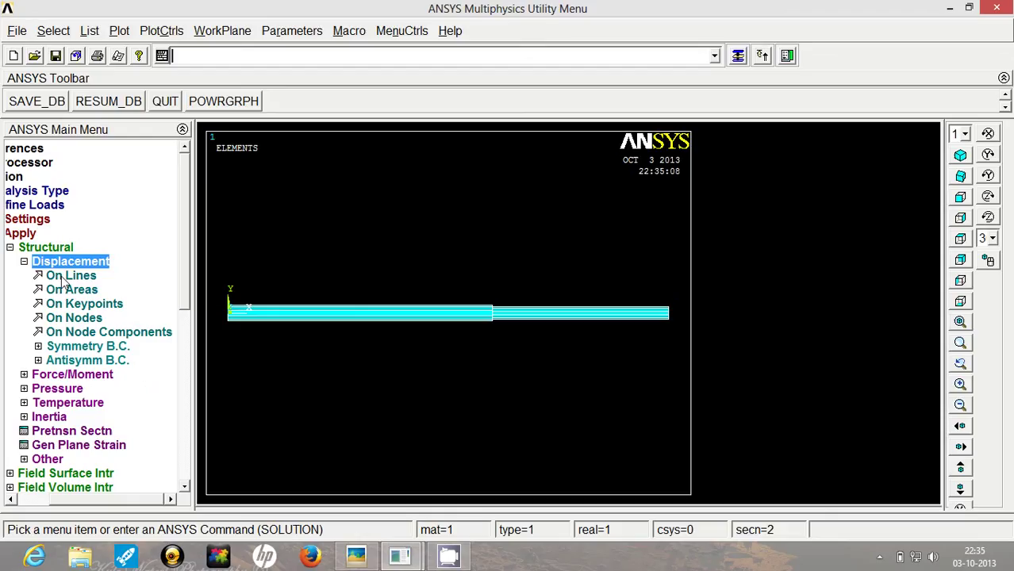
{"action": "left_click", "coordinate": [70, 318]}
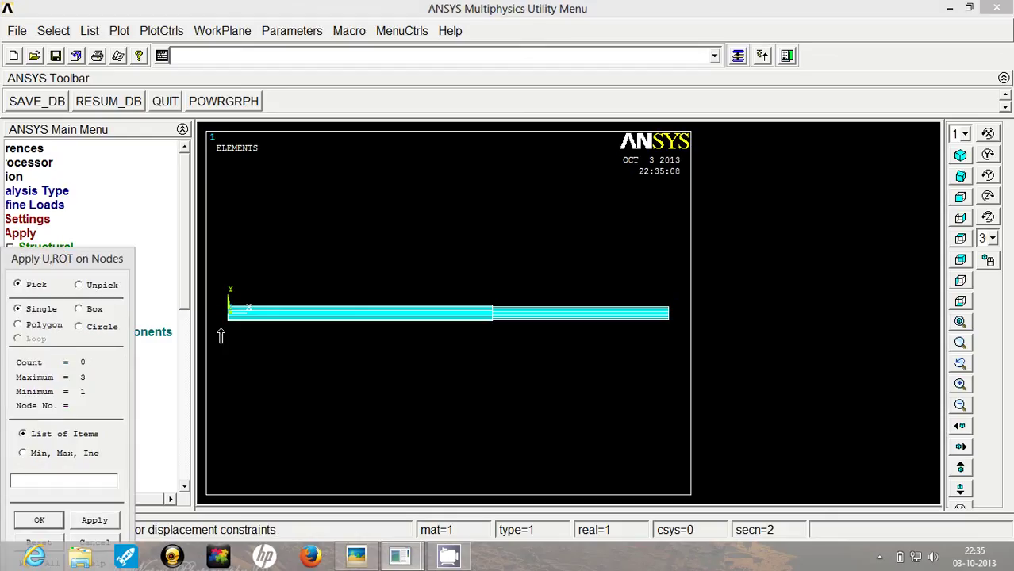
{"action": "left_click", "coordinate": [219, 329]}
{"action": "left_click", "coordinate": [56, 521]}
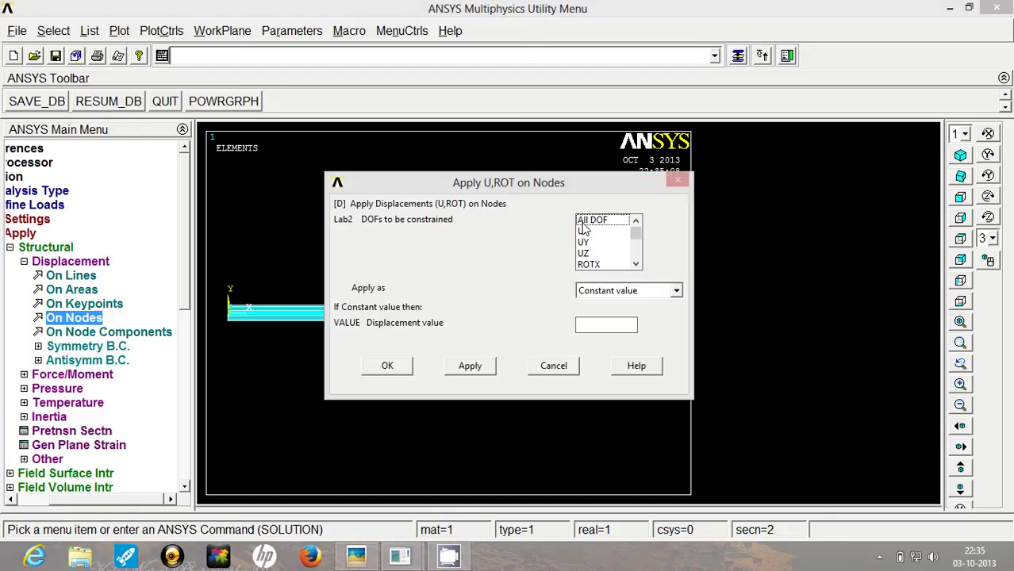
{"action": "left_click", "coordinate": [587, 223]}
{"action": "left_click", "coordinate": [589, 325]}
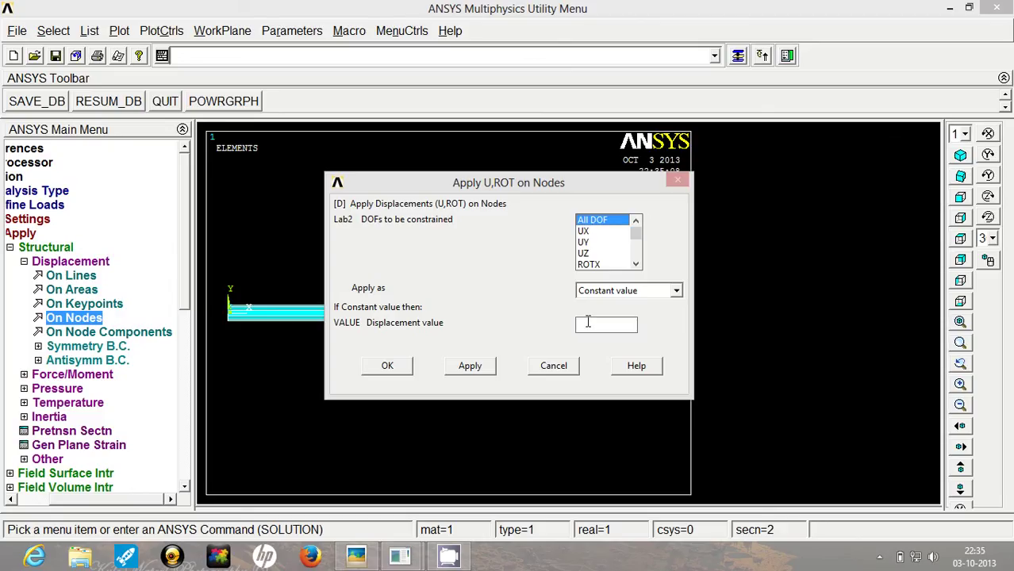
{"action": "type", "text": "0"}
{"action": "left_click", "coordinate": [394, 363]}
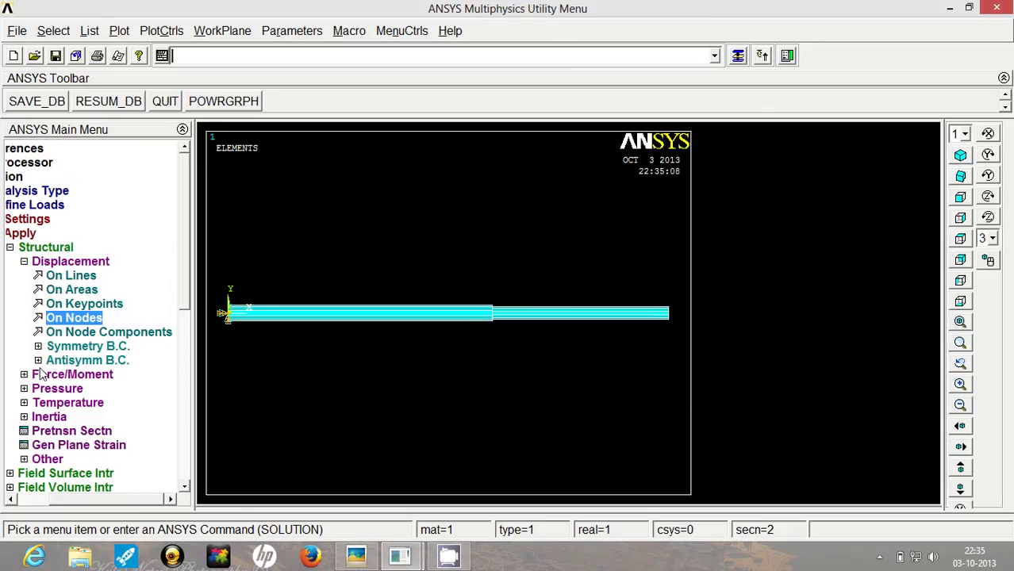
Apply a force FX of 500e03 on node 3 at the rod's right end
{"action": "left_click", "coordinate": [24, 262]}
{"action": "left_click", "coordinate": [103, 275]}
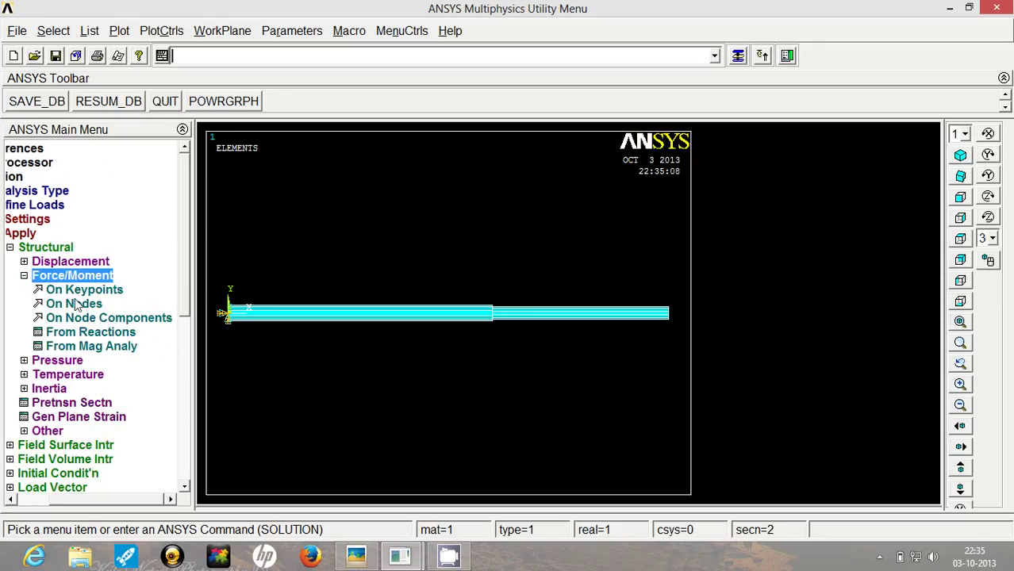
{"action": "left_click", "coordinate": [84, 304]}
{"action": "left_click", "coordinate": [667, 315]}
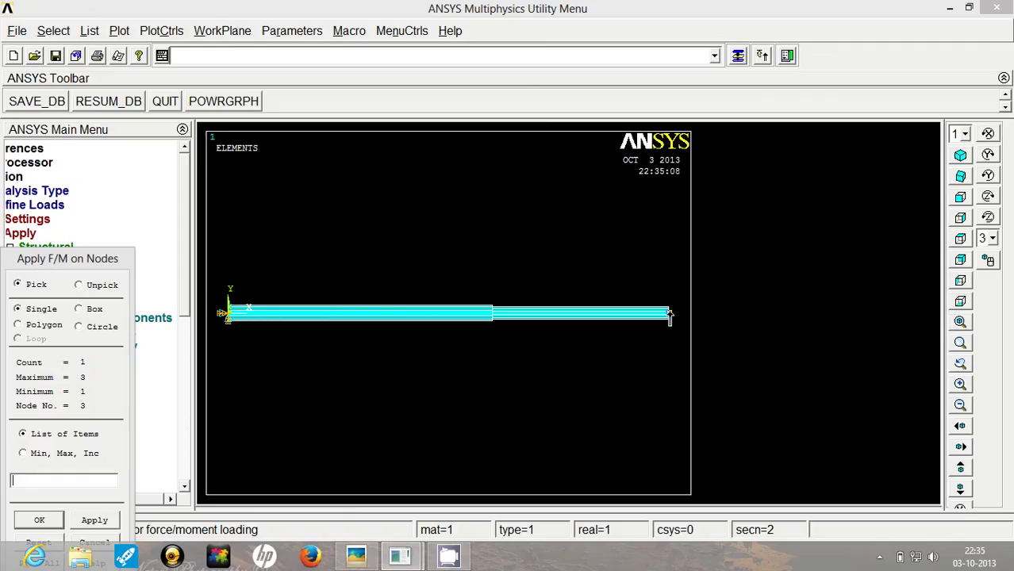
{"action": "left_click", "coordinate": [39, 520]}
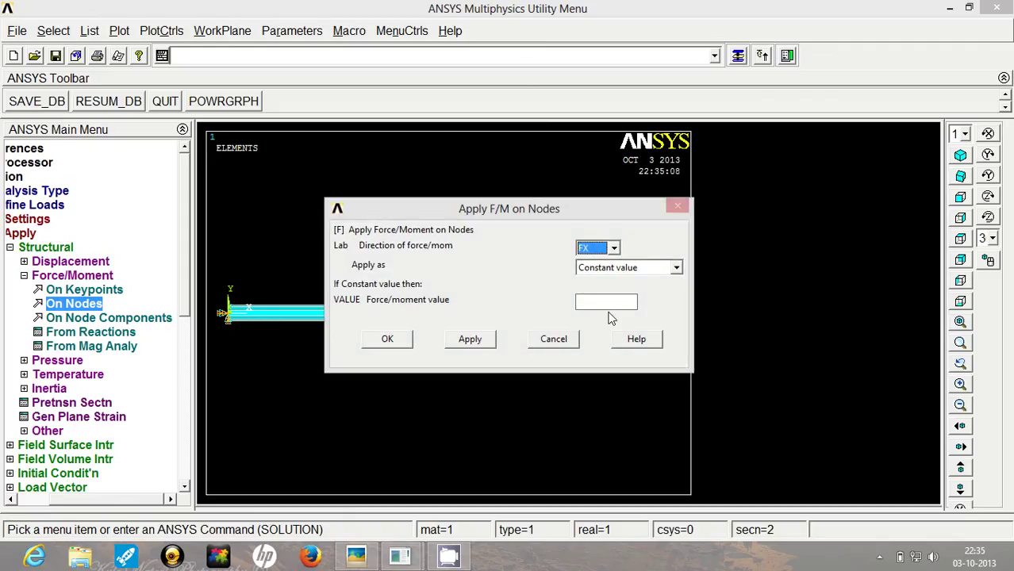
{"action": "left_click", "coordinate": [596, 301]}
{"action": "type", "text": "500e03"}
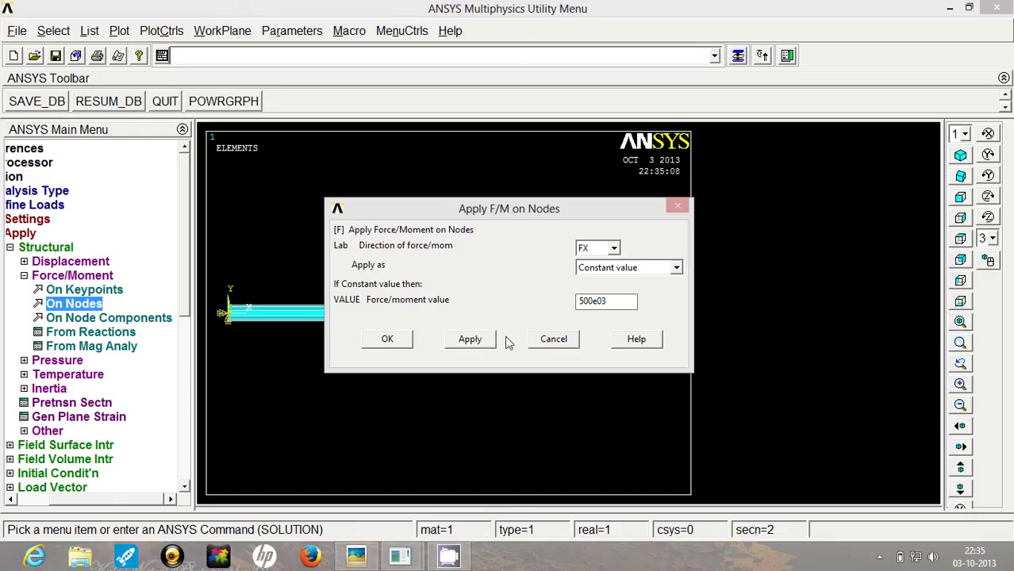
{"action": "left_click", "coordinate": [449, 339]}
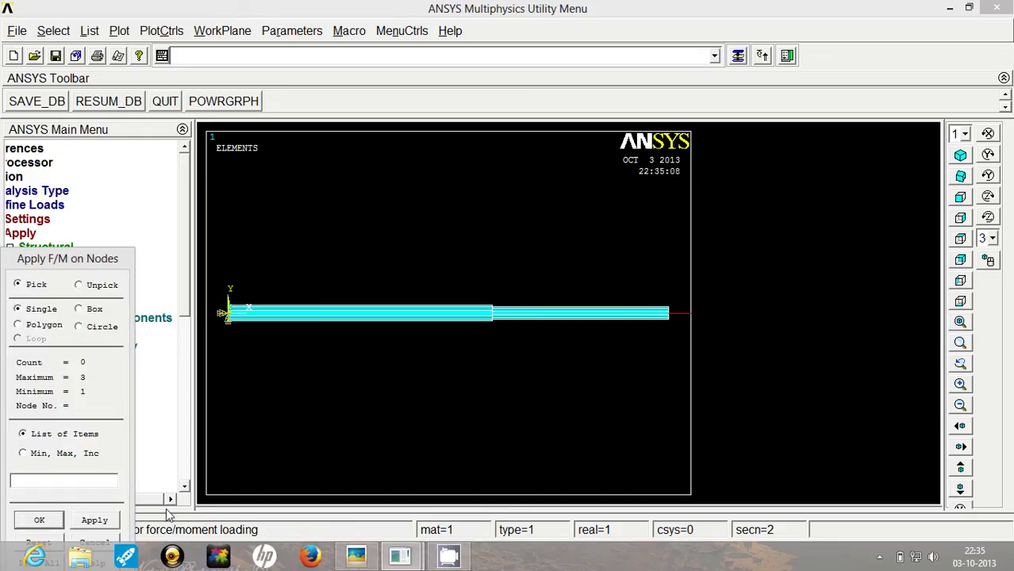
{"action": "left_click", "coordinate": [23, 524]}
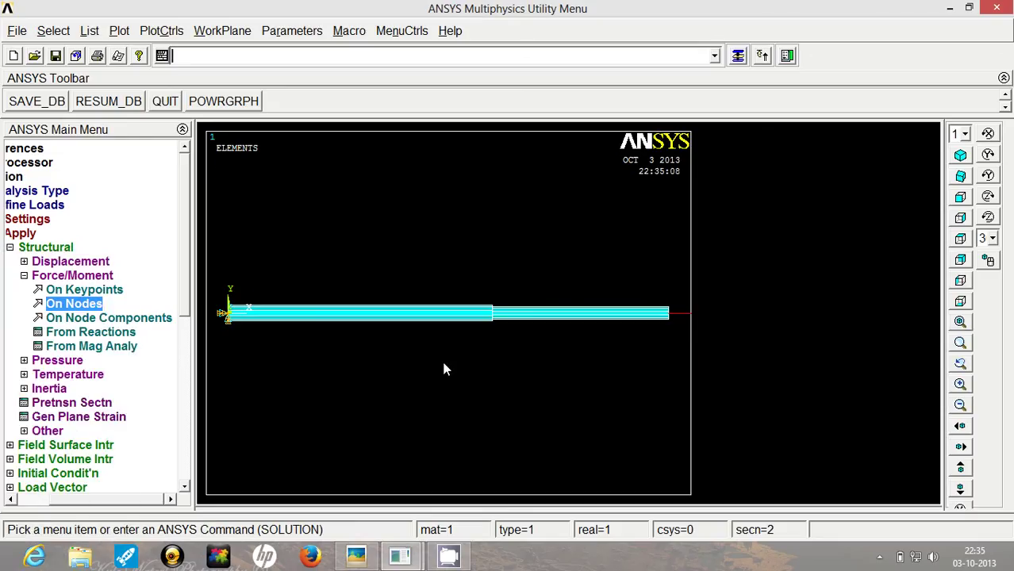
Solve the current load step, then close the 'Solution is done!' note and /STATUS window
{"action": "left_click", "coordinate": [24, 276]}
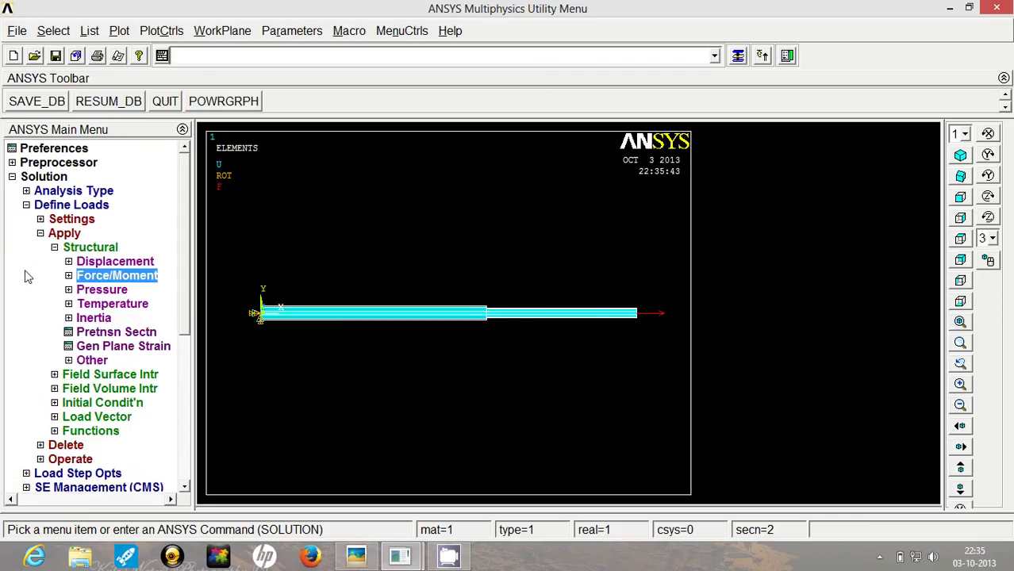
{"action": "left_click", "coordinate": [40, 233]}
{"action": "left_click", "coordinate": [26, 204]}
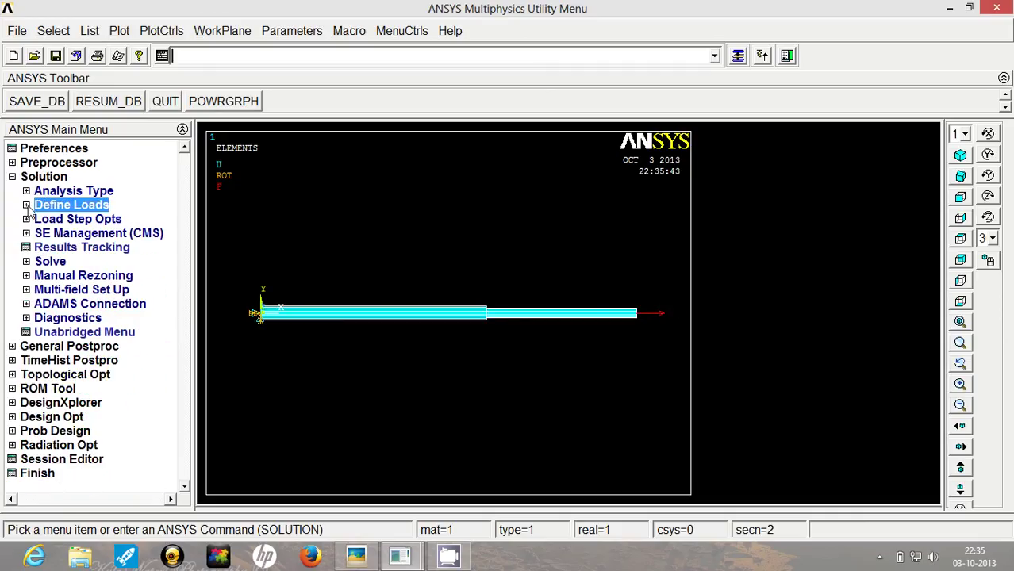
{"action": "left_click", "coordinate": [26, 261]}
{"action": "left_click", "coordinate": [79, 276]}
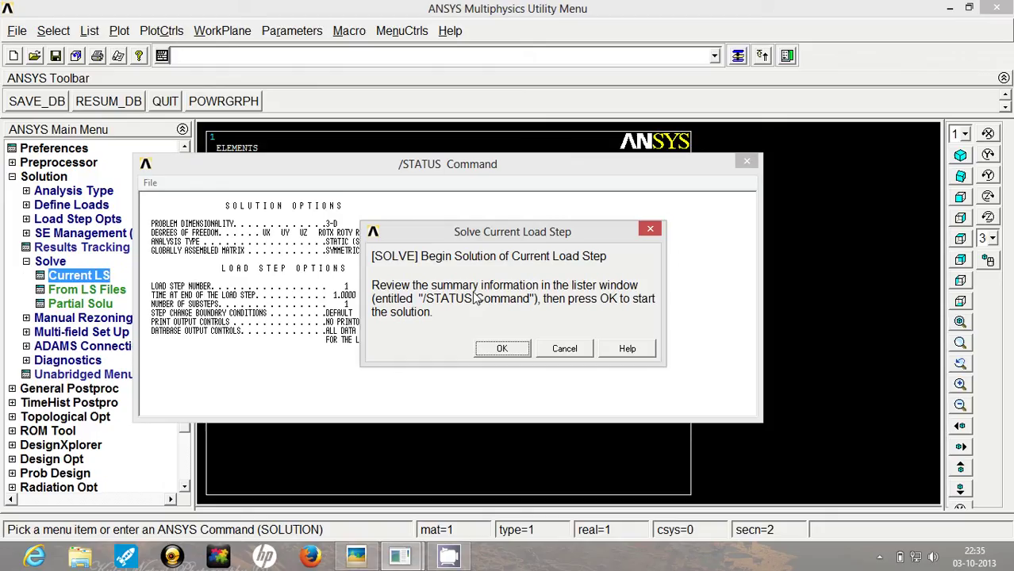
{"action": "left_click", "coordinate": [506, 349]}
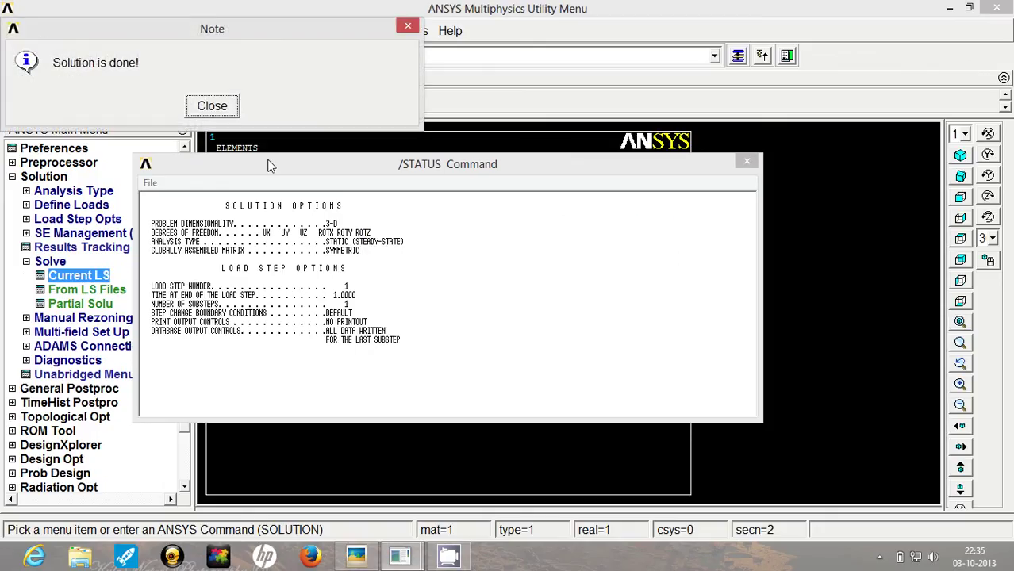
{"action": "left_click", "coordinate": [225, 108]}
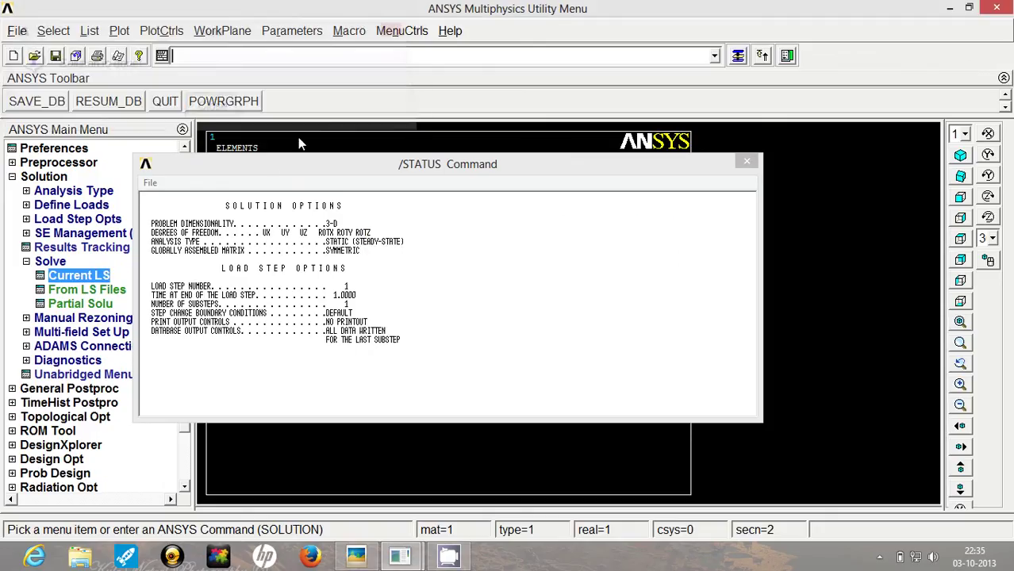
{"action": "left_click", "coordinate": [748, 162]}
{"action": "left_click", "coordinate": [13, 177]}
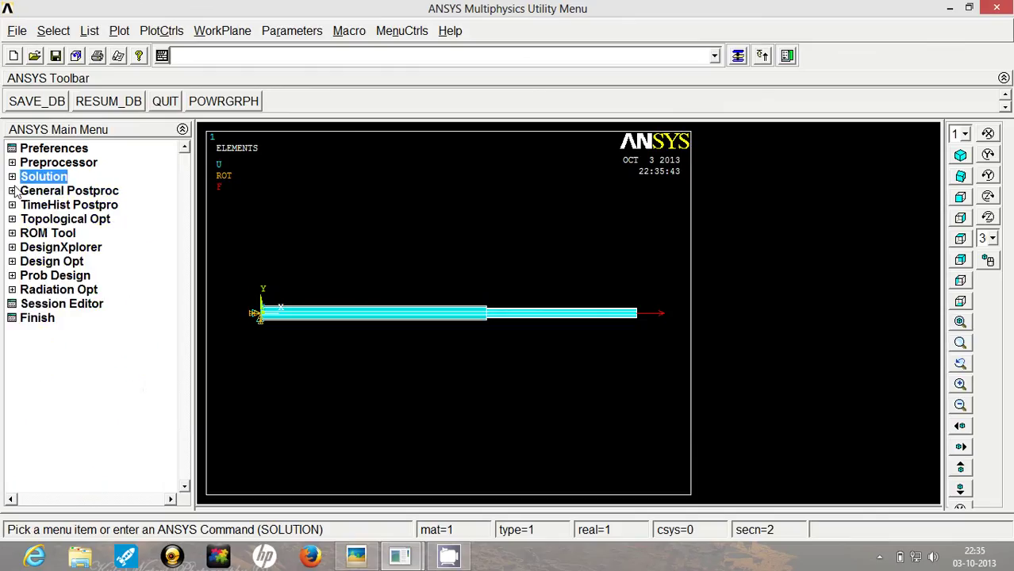
Plot the nodal X-displacement (UX) contour on the rod, ranging 0 to 6.33527 at the free end
{"action": "left_click", "coordinate": [13, 191]}
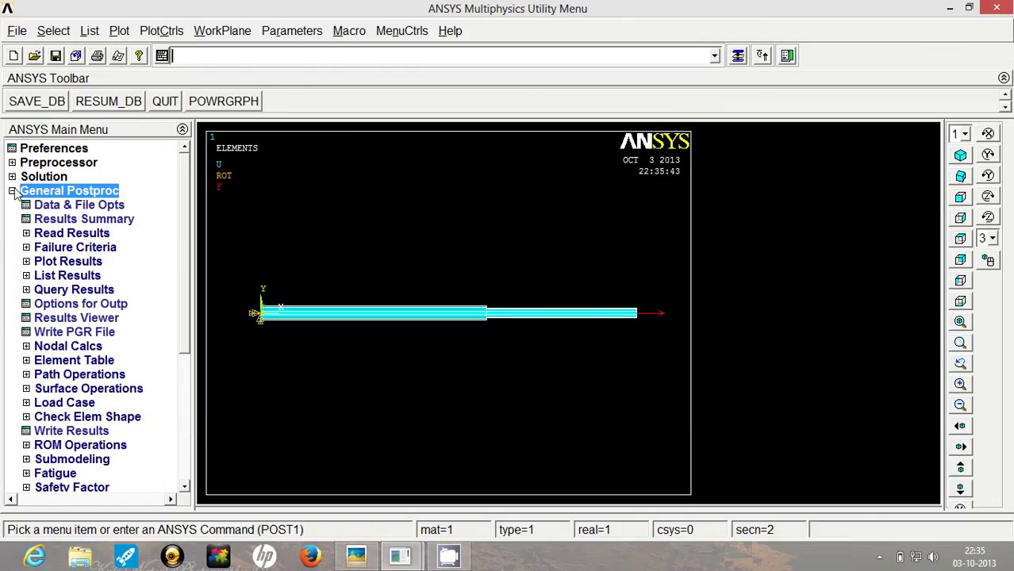
{"action": "left_click", "coordinate": [26, 262]}
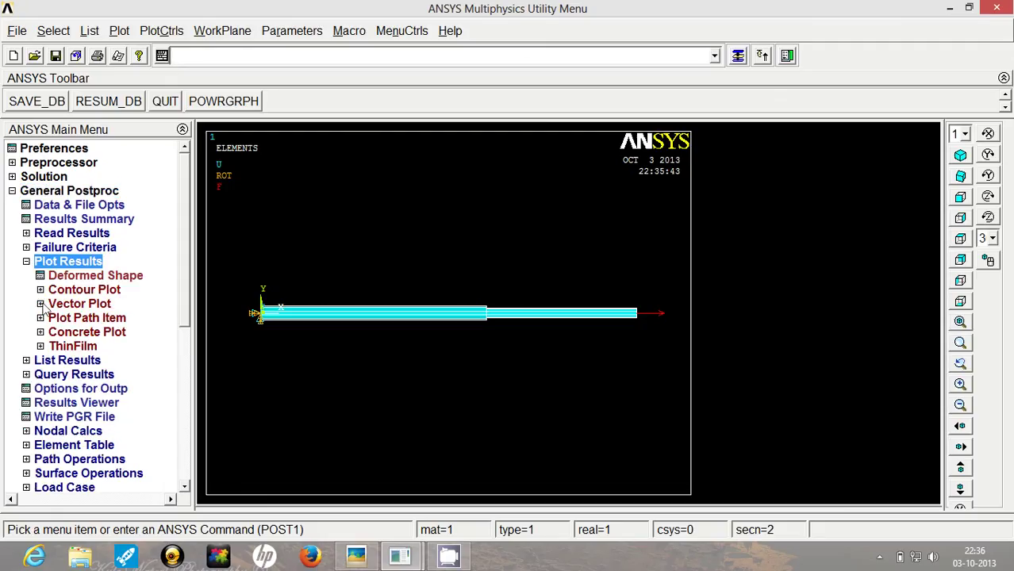
{"action": "left_click", "coordinate": [40, 290]}
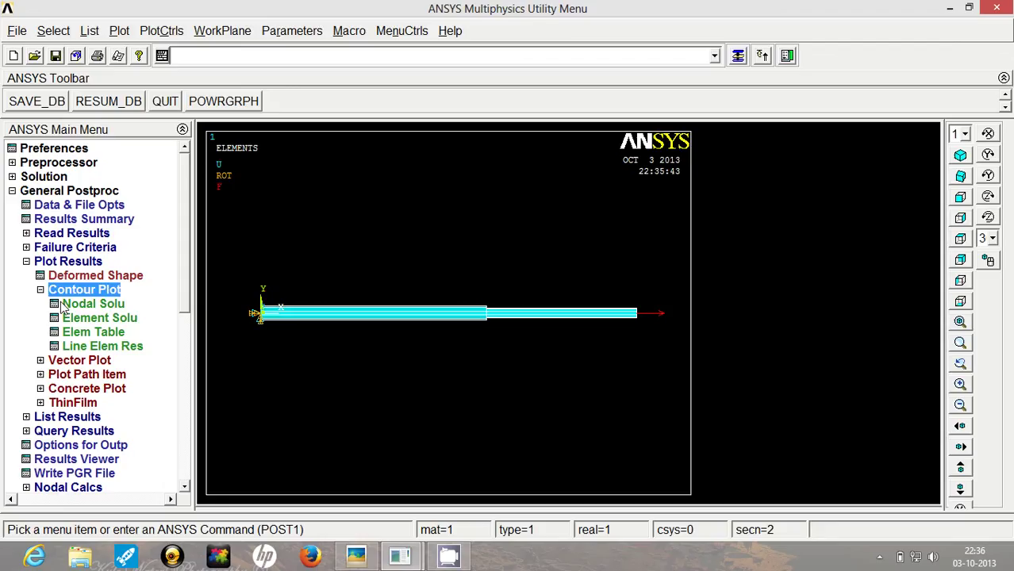
{"action": "left_click", "coordinate": [87, 304]}
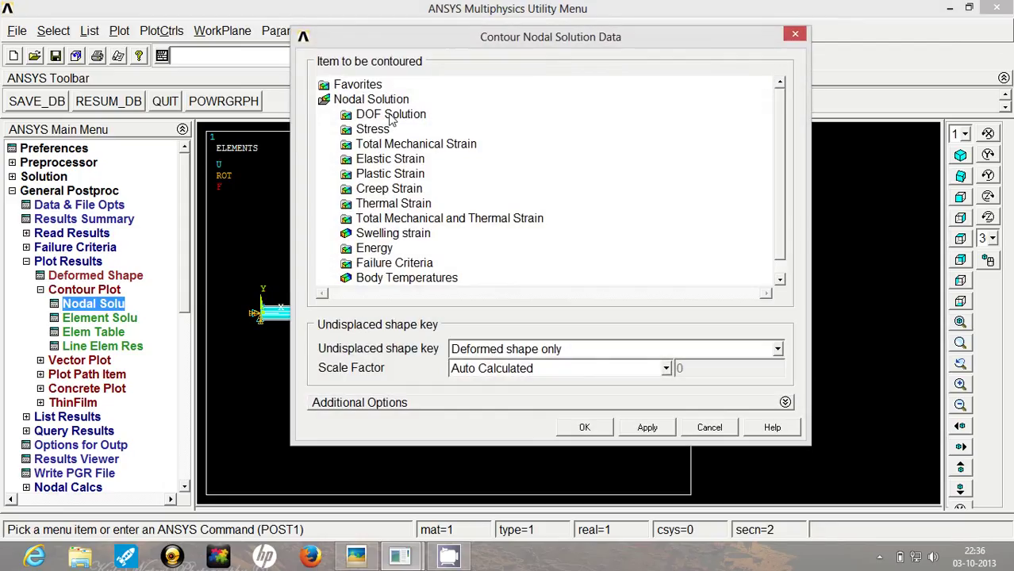
{"action": "left_click", "coordinate": [391, 115]}
{"action": "double_click", "coordinate": [390, 116]}
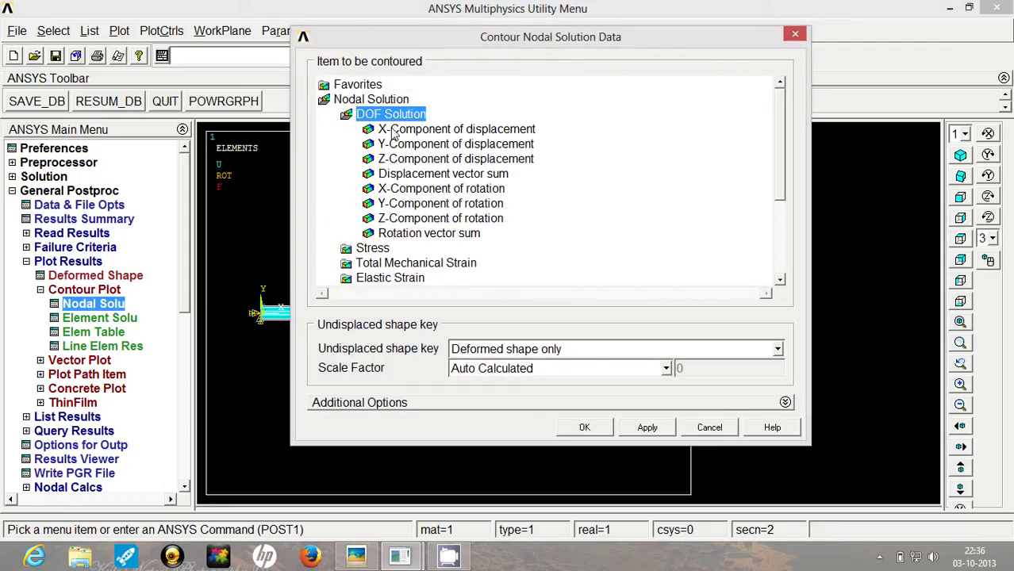
{"action": "left_click", "coordinate": [392, 132]}
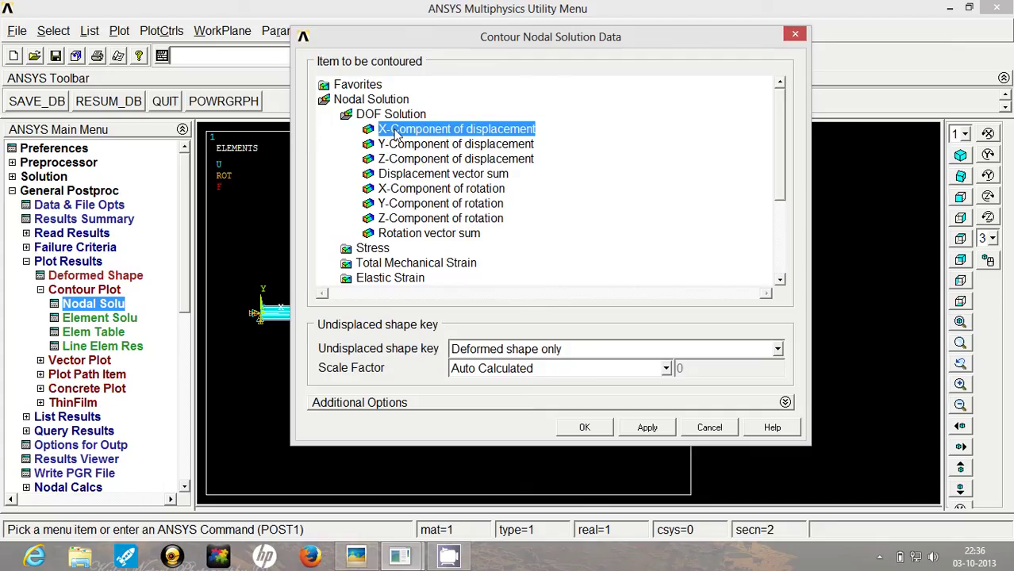
{"action": "left_click", "coordinate": [586, 429]}
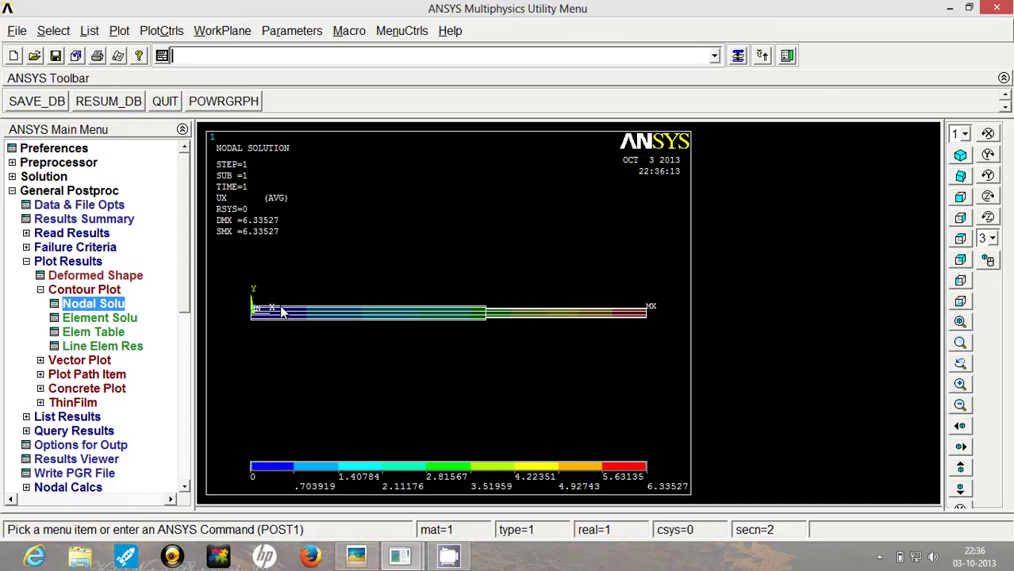
{"action": "left_click", "coordinate": [40, 289]}
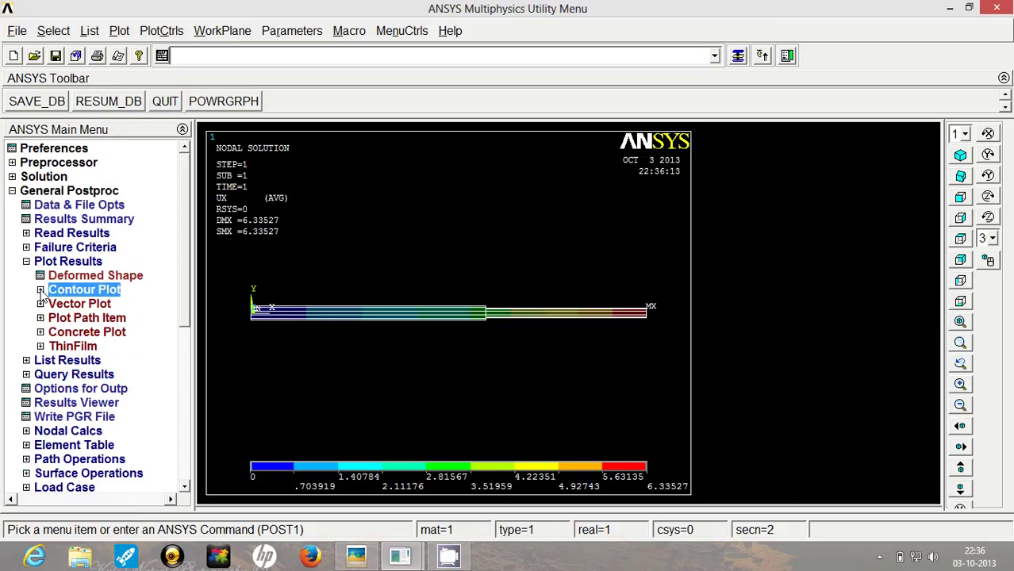
List the nodal X-component displacements (UX) from the DOF solution
{"action": "left_click", "coordinate": [34, 265]}
{"action": "left_click", "coordinate": [32, 276]}
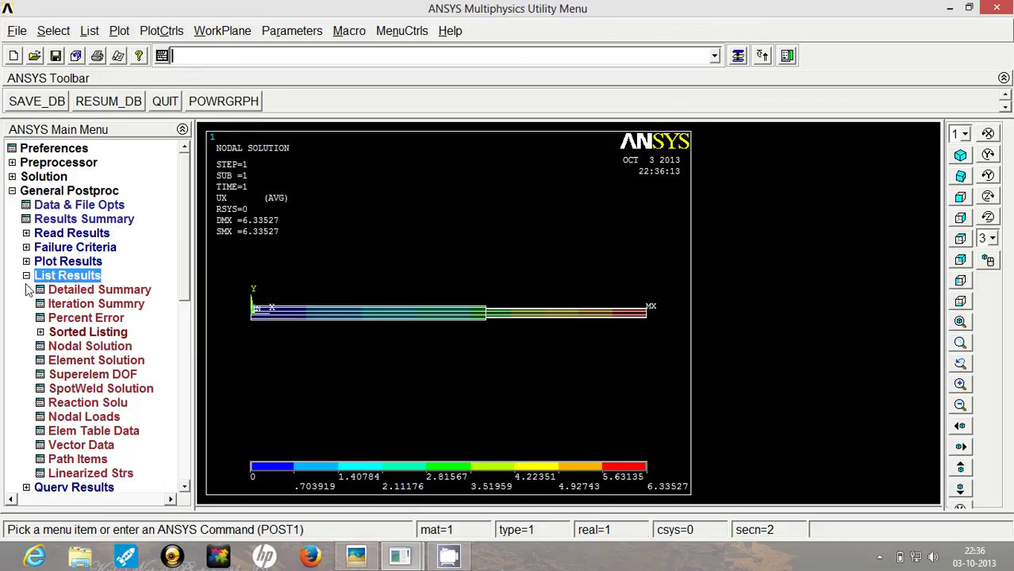
{"action": "left_click", "coordinate": [50, 349]}
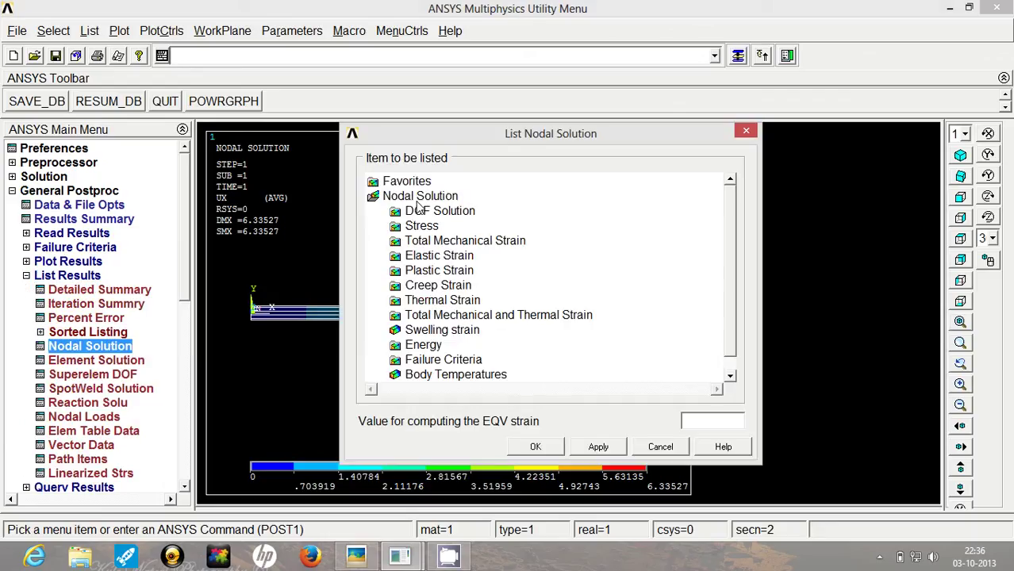
{"action": "left_click", "coordinate": [411, 212]}
{"action": "left_click", "coordinate": [452, 226]}
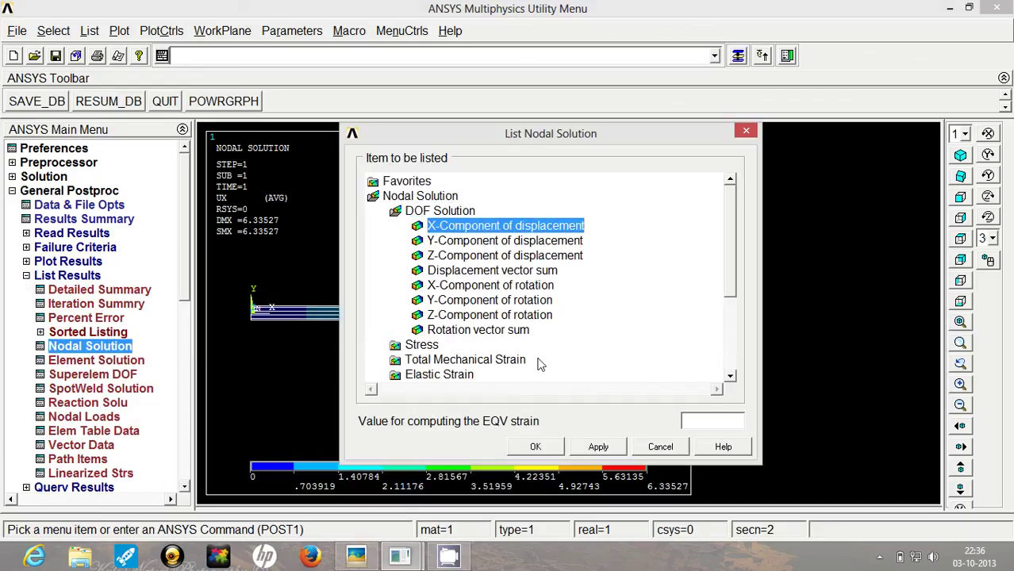
{"action": "left_click", "coordinate": [536, 447]}
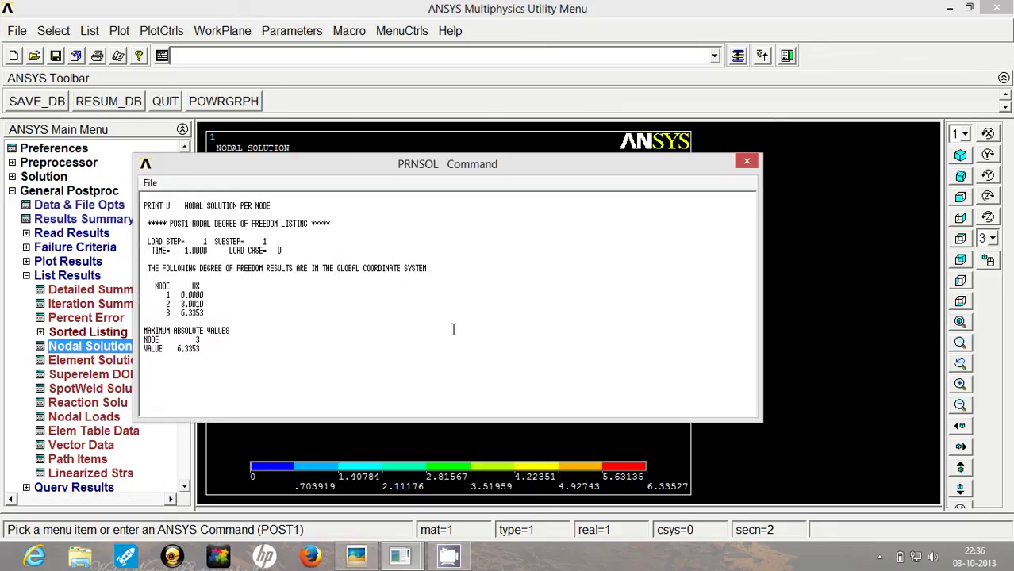
Highlight the UX values 0.0000, 3.0010 and 6.3353 for nodes 1–3 in the listing
{"action": "left_click_drag", "start_coordinate": [207, 294], "coordinate": [177, 304]}
{"action": "left_click", "coordinate": [205, 314]}
{"action": "left_click", "coordinate": [219, 313]}
Show the textbook photo page with expected displacements U2 = 3 mm and U3 = 6.337 mm
{"action": "left_click", "coordinate": [356, 555]}
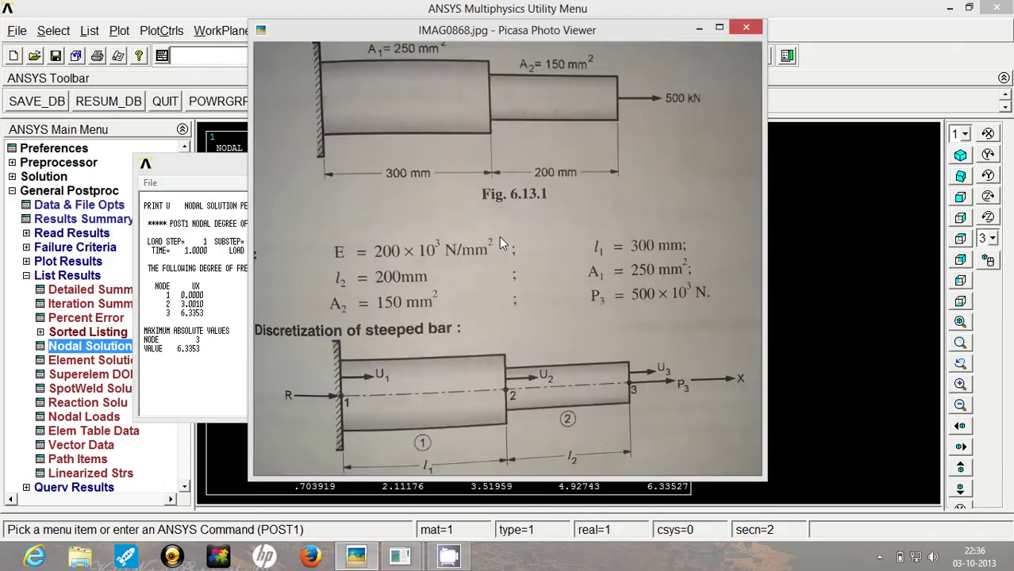
{"action": "key", "text": "Right"}
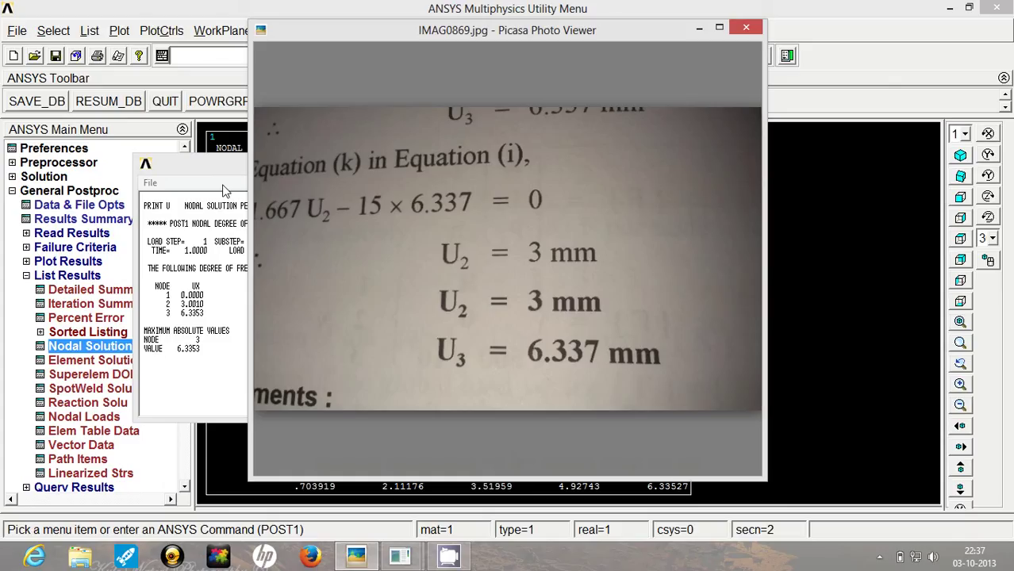
{"action": "mouse_move", "coordinate": [448, 555]}
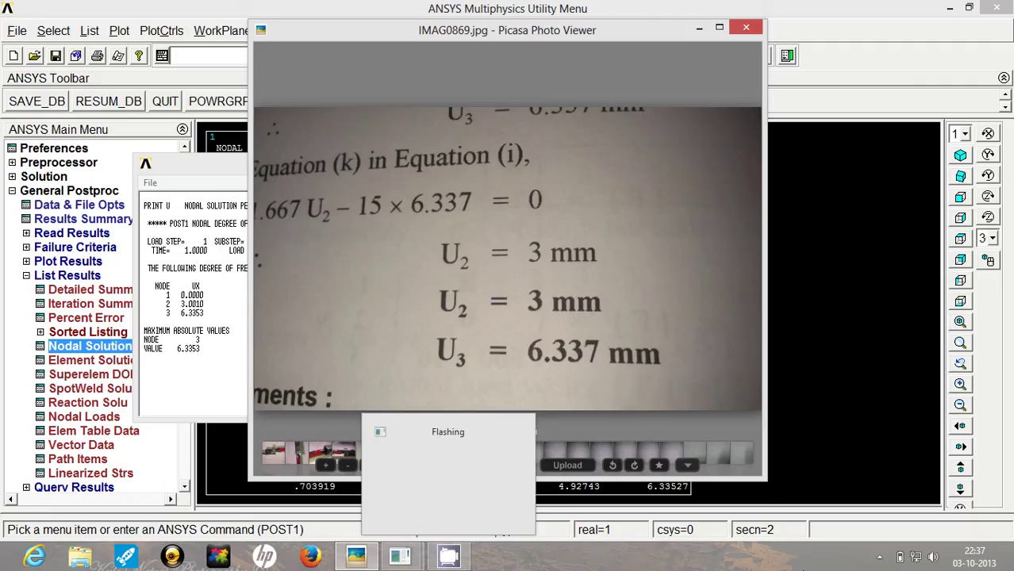
Return to the ANSYS nodal UX listing and close the Picasa photo viewer
{"action": "left_click", "coordinate": [799, 8]}
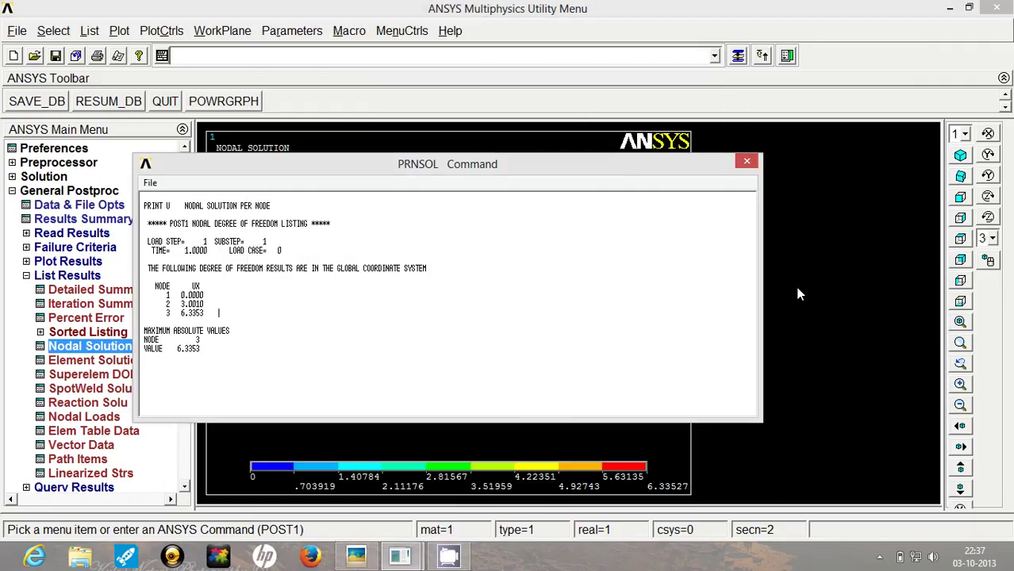
{"action": "left_click", "coordinate": [879, 556]}
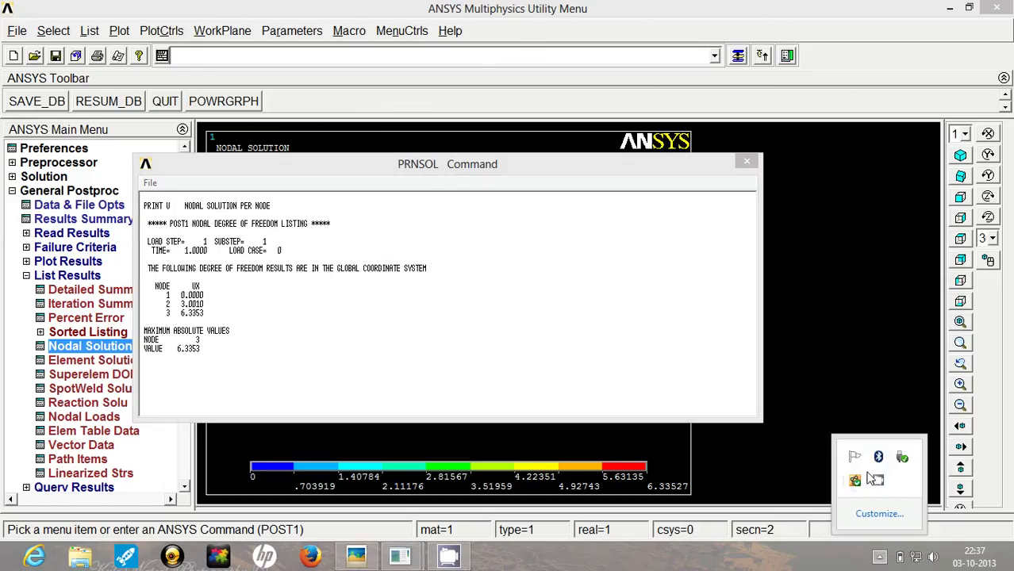
{"action": "left_click", "coordinate": [876, 479]}
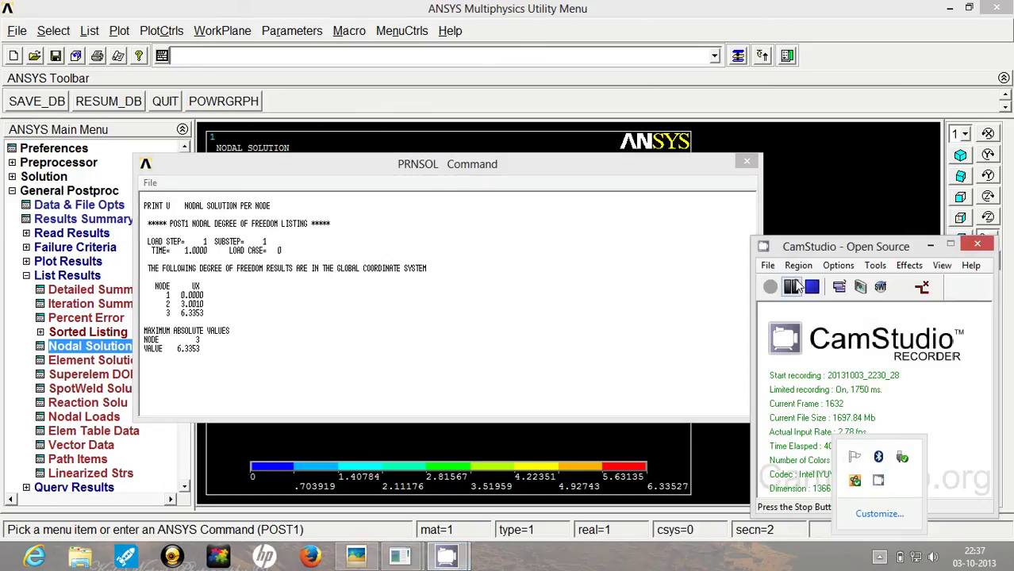